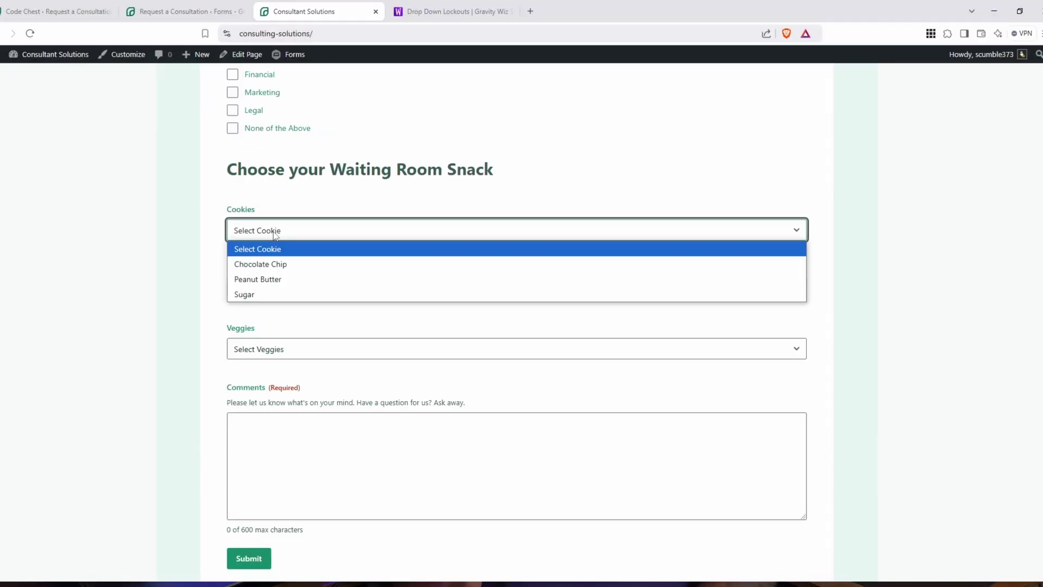
# Pick a waiting-room cookie, then open Code Chest for the Request a Consultation form.
pyautogui.click(269, 266)
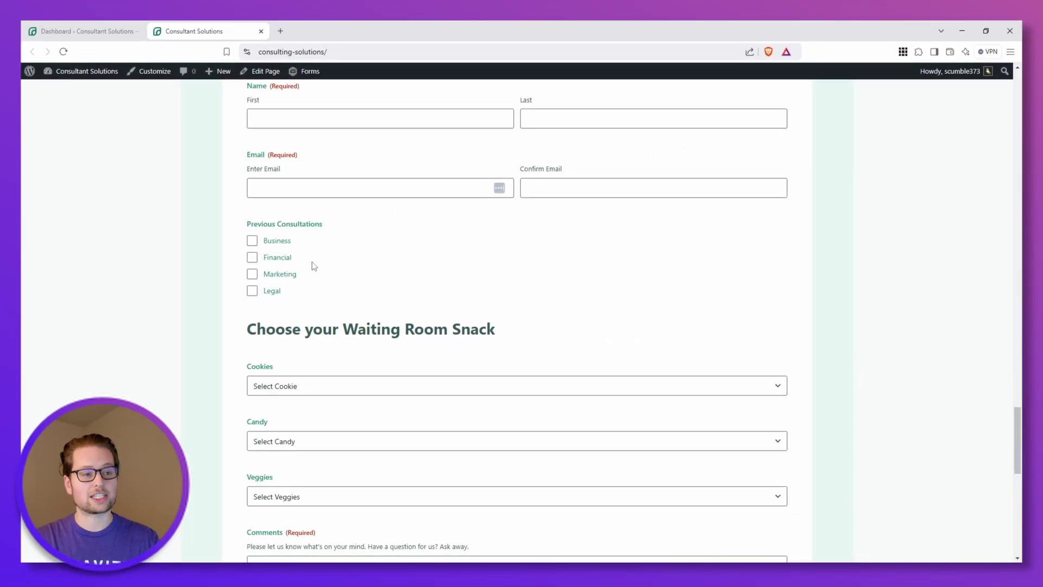
pyautogui.click(99, 31)
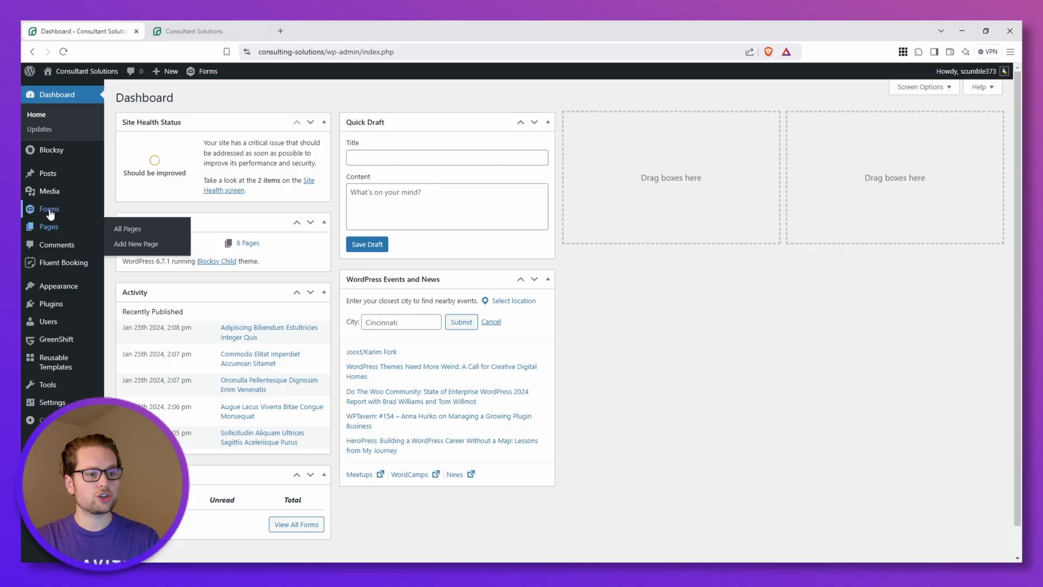
pyautogui.click(49, 210)
pyautogui.moveTo(381, 275)
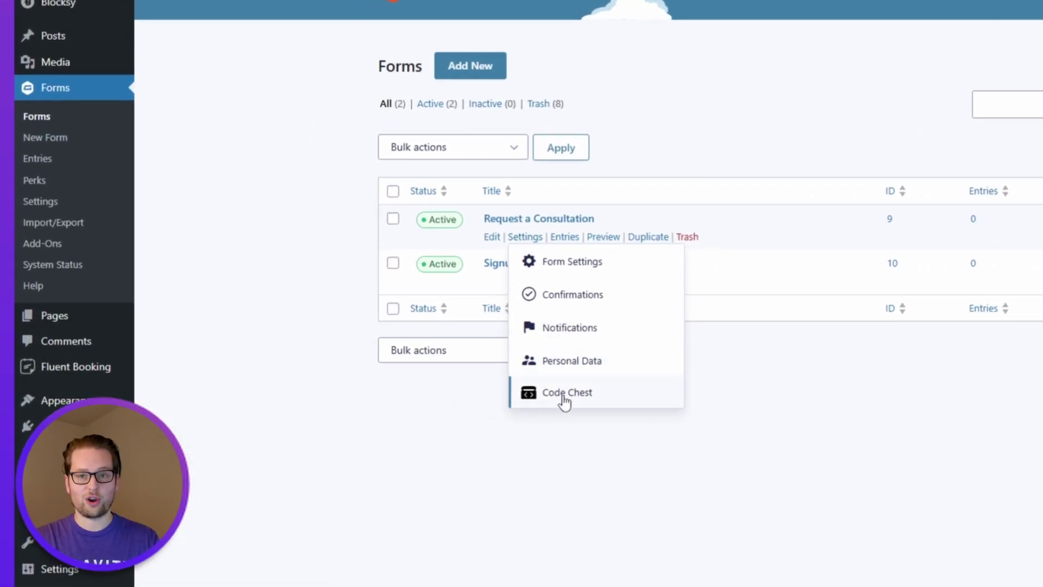
pyautogui.click(563, 396)
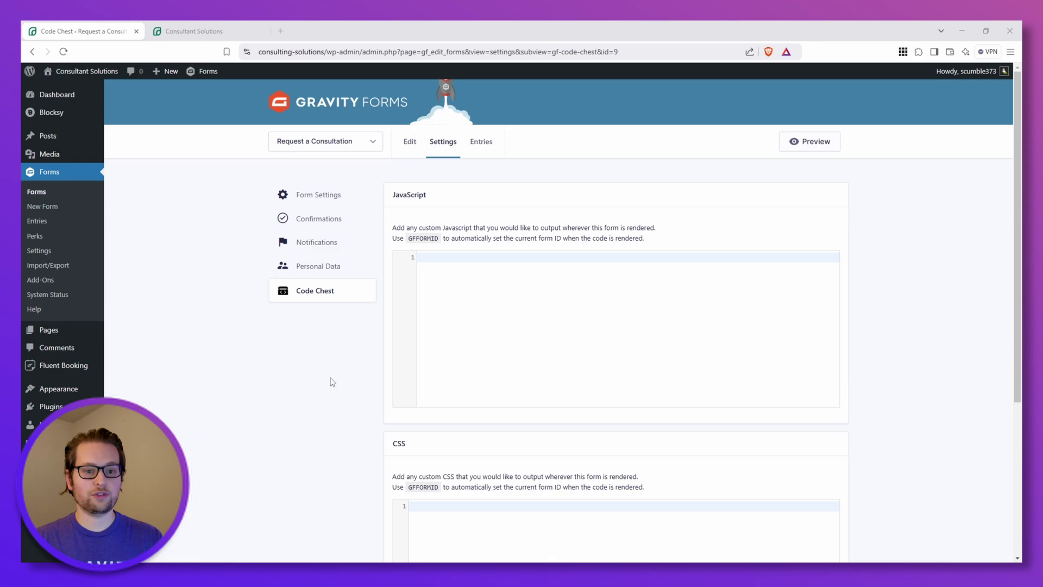
# Copy the Gravity Wiz None of the Above checkbox snippet code.
pyautogui.scroll(-4, 459, 326)
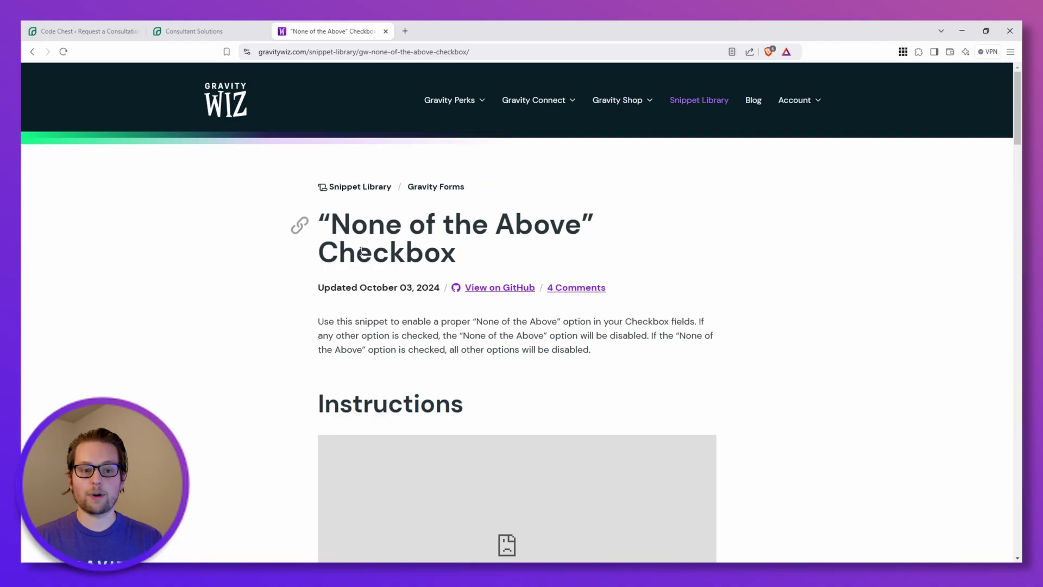
pyautogui.scroll(-10, 236, 400)
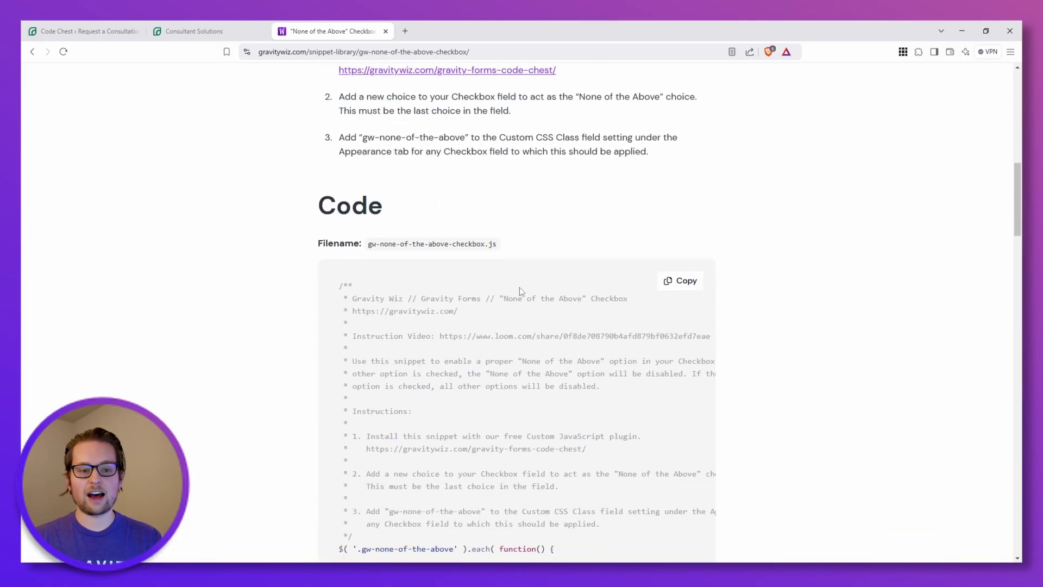
pyautogui.click(681, 285)
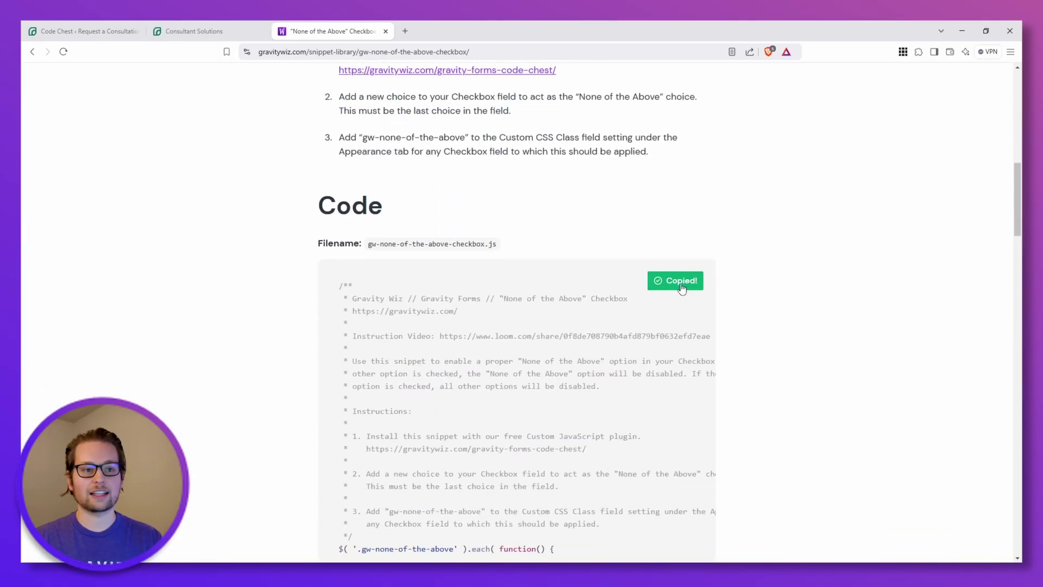
# Paste the None of the Above snippet into the Code Chest JavaScript editor and save the settings.
pyautogui.click(185, 31)
pyautogui.click(87, 31)
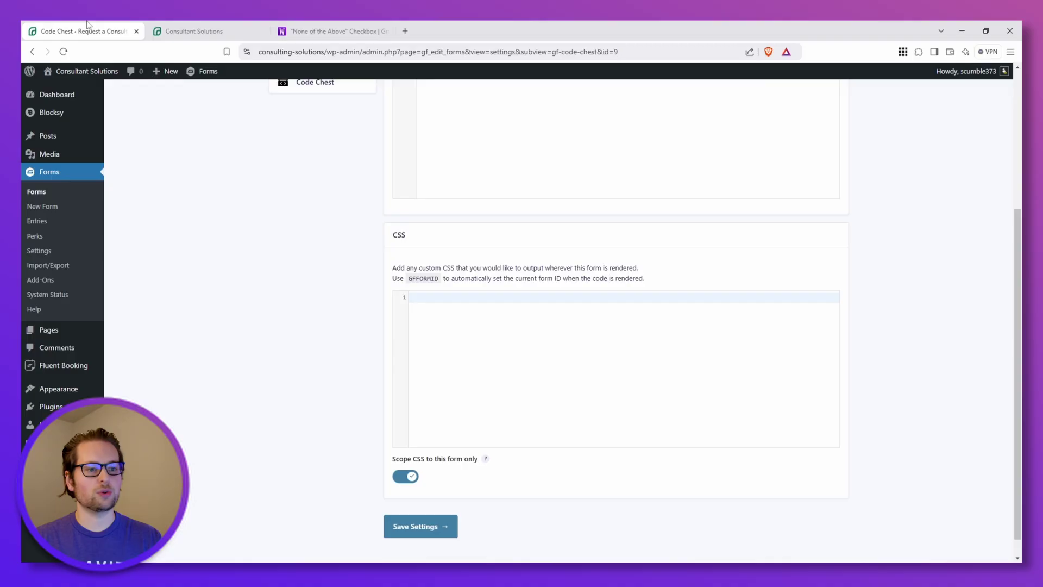
pyautogui.scroll(5, 392, 329)
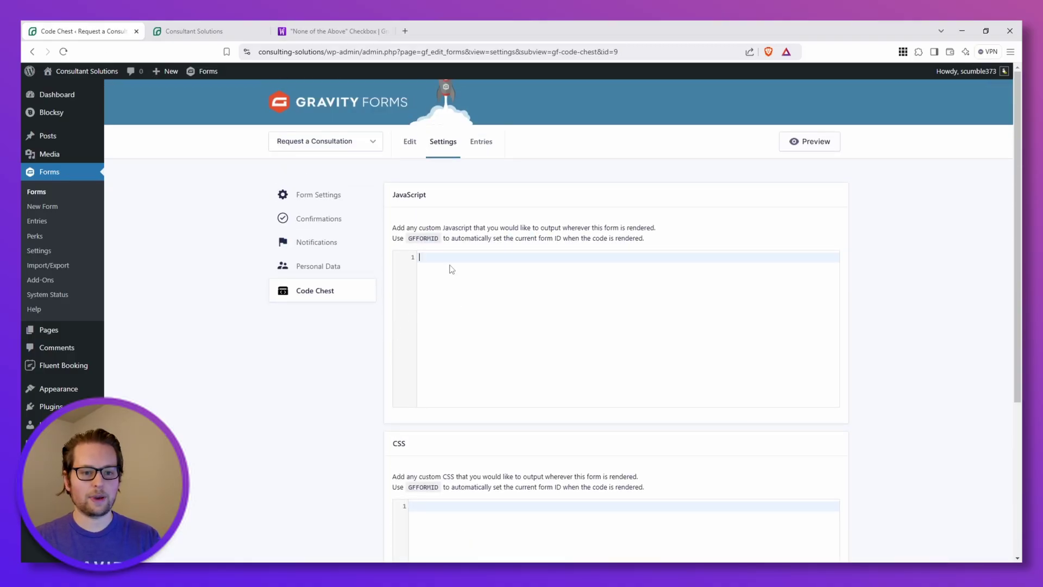
pyautogui.hotkey('ctrl', 'v')
pyautogui.click(364, 383)
pyautogui.scroll(-5, 364, 383)
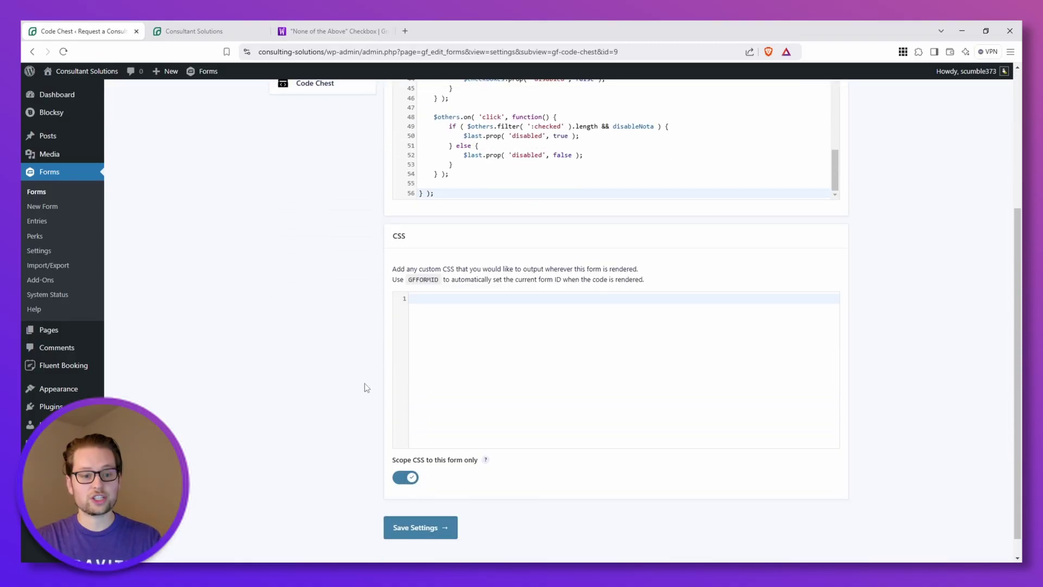
pyautogui.click(422, 511)
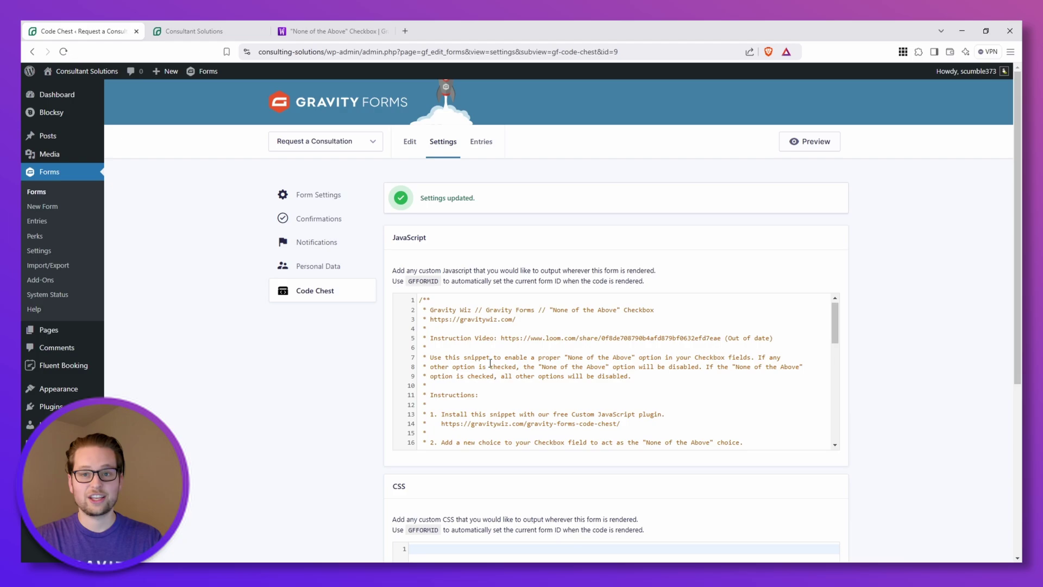
# Copy the gw-none-of-the-above class name from line 22 of the snippet.
pyautogui.scroll(-3, 490, 363)
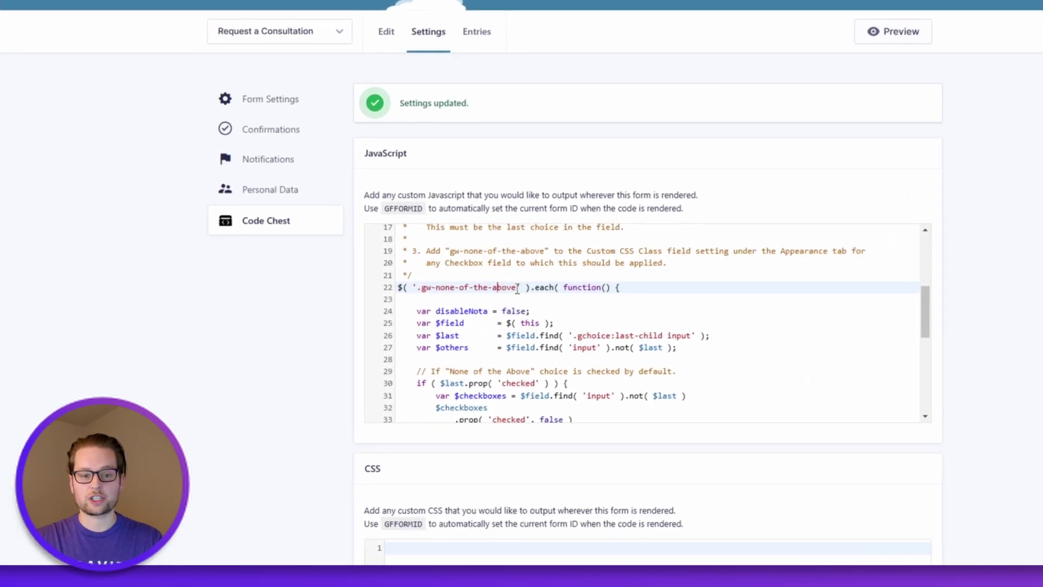
pyautogui.moveTo(511, 344); pyautogui.dragTo(441, 346)
pyautogui.moveTo(426, 290); pyautogui.dragTo(422, 290)
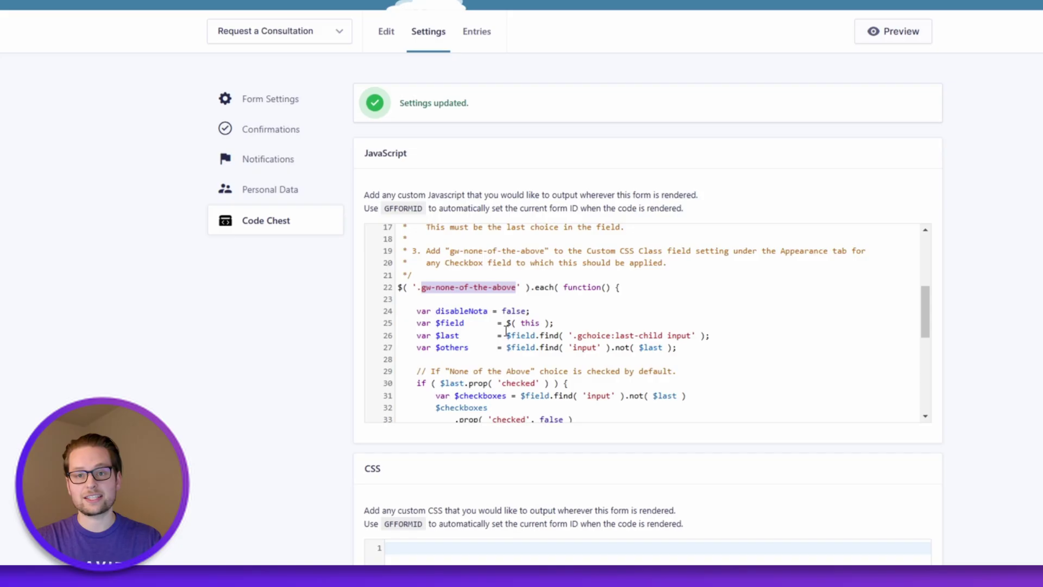
pyautogui.rightClick(440, 289)
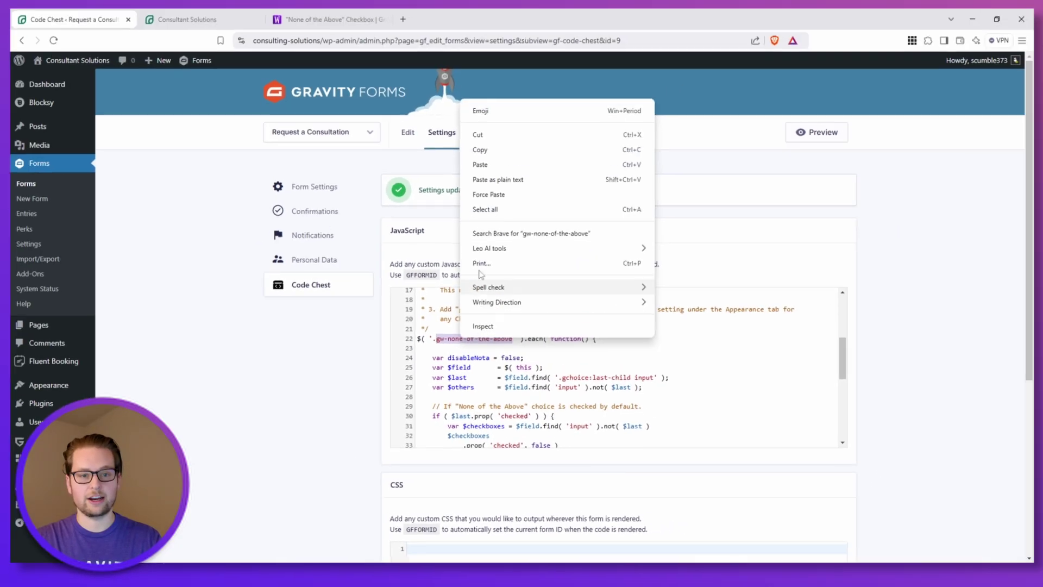
pyautogui.click(481, 55)
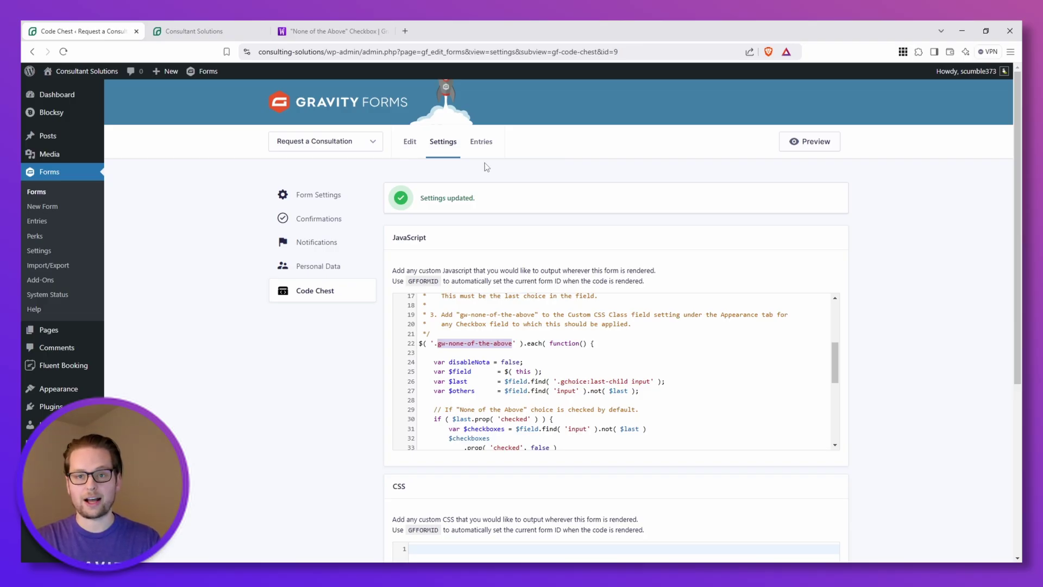
# Add a fifth 'None of the Above' choice after Legal in the Previous Consultations checkboxes.
pyautogui.click(409, 141)
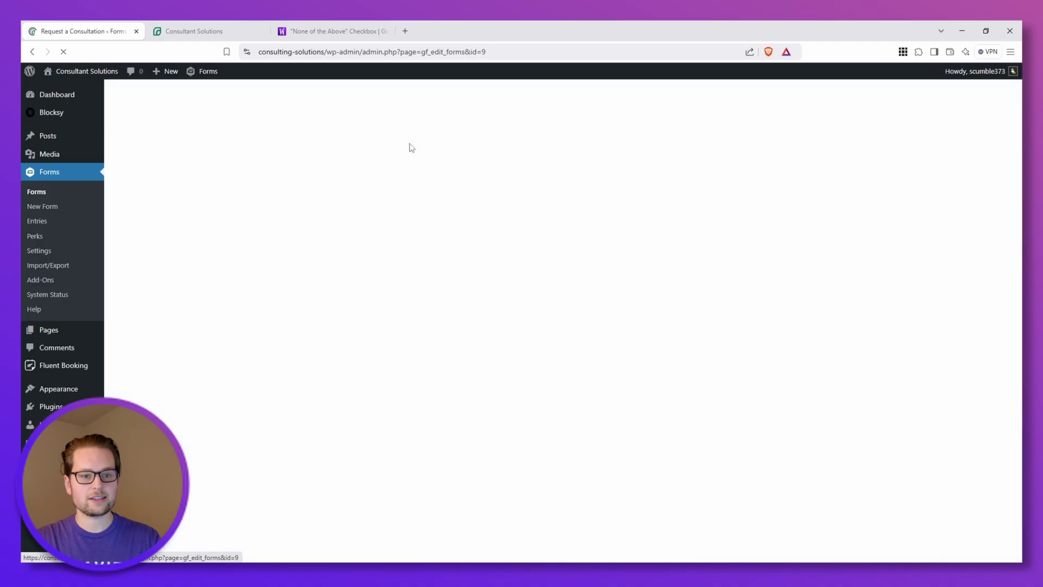
pyautogui.click(277, 277)
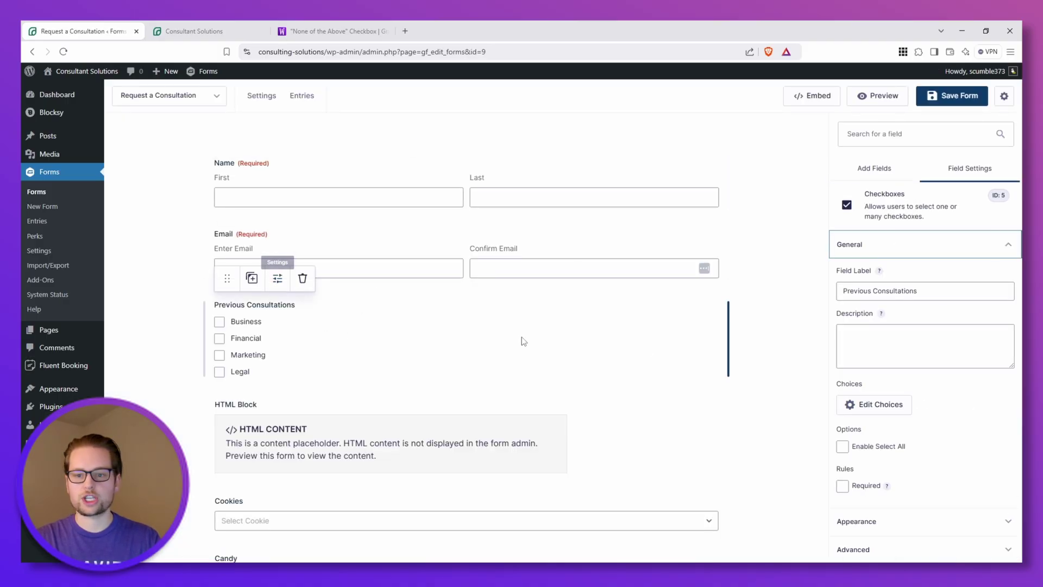
pyautogui.click(885, 406)
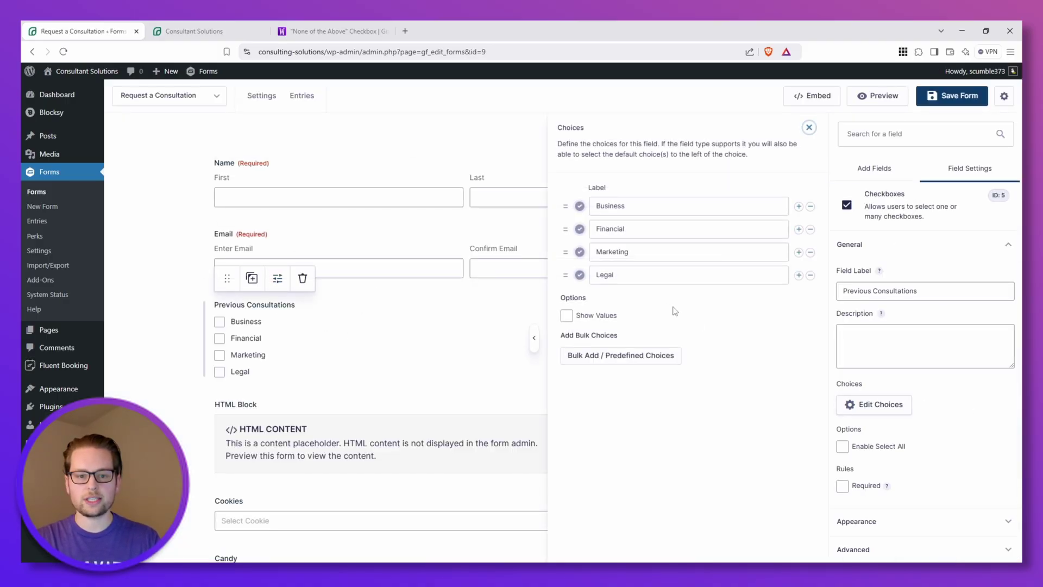
pyautogui.click(798, 275)
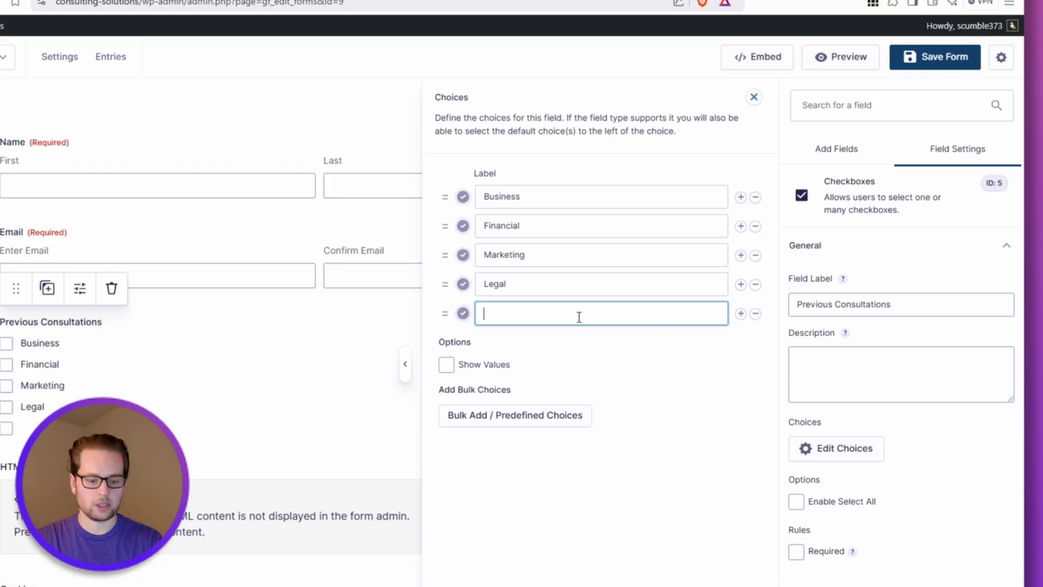
pyautogui.write('None of the Above')
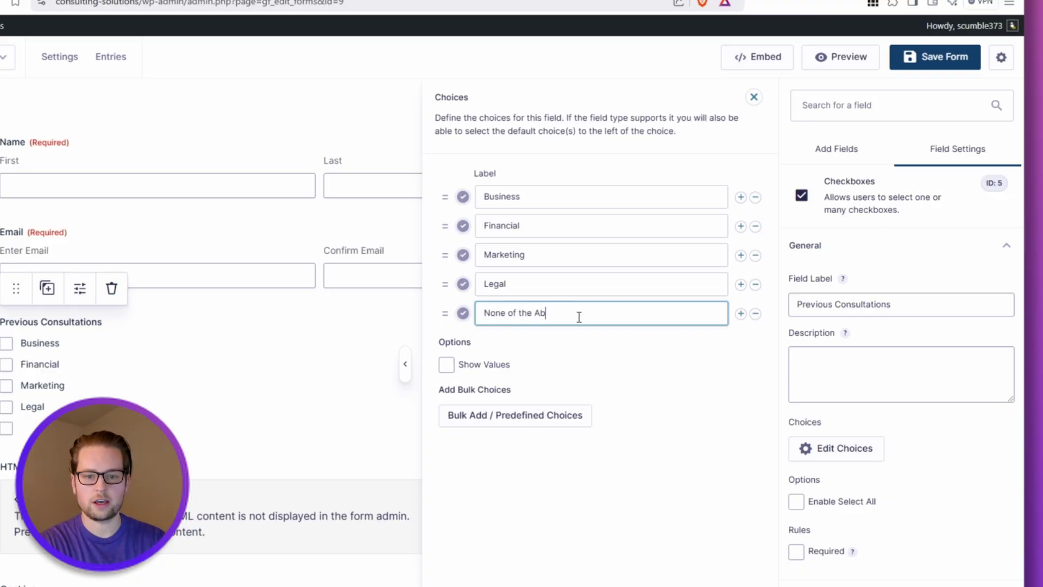
pyautogui.click(646, 336)
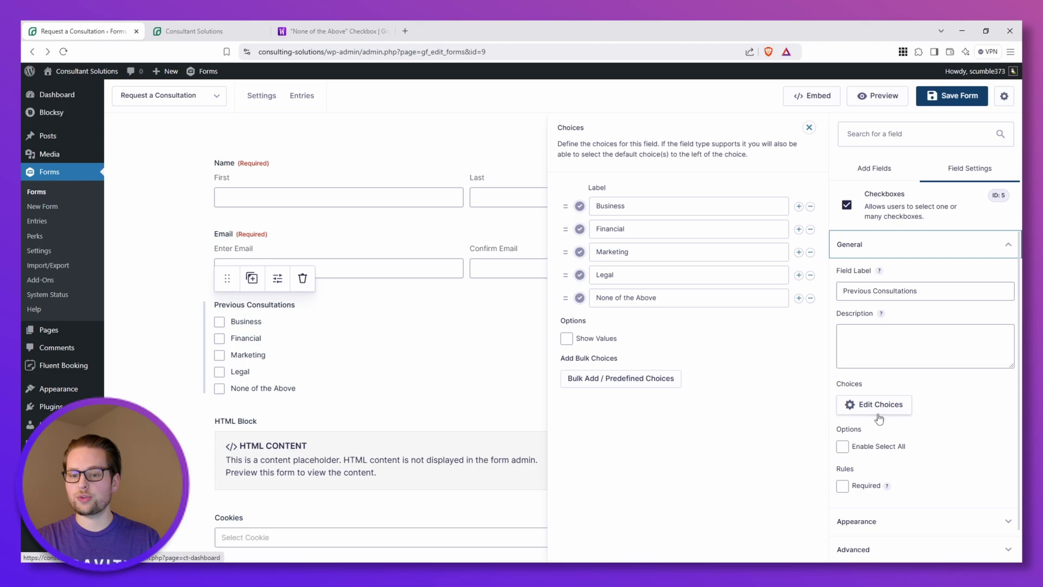
# Set the field's Custom CSS Class to gw-none-of-the-above.
pyautogui.scroll(-1, 877, 434)
pyautogui.click(872, 483)
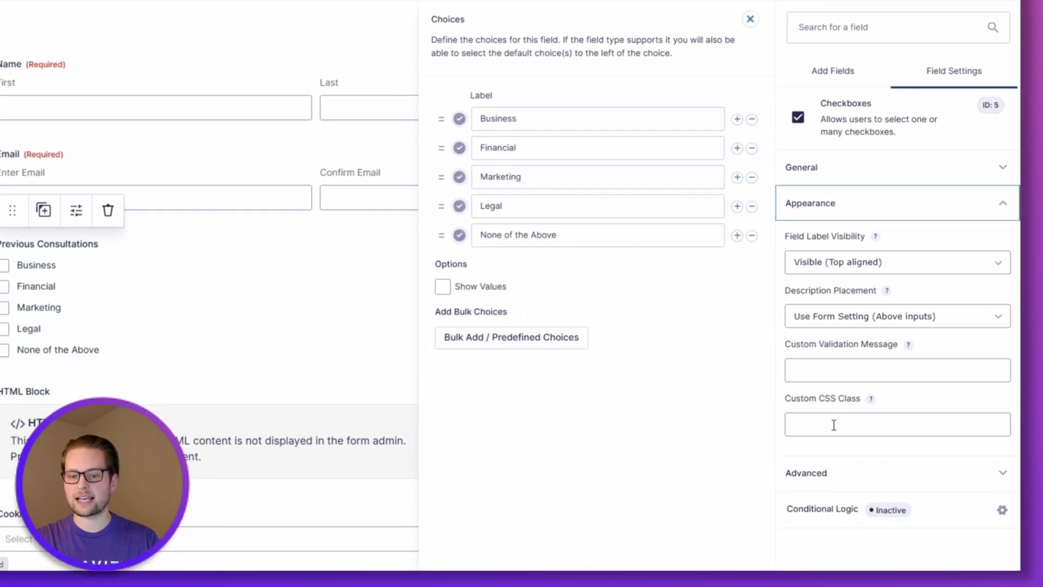
pyautogui.click(834, 424)
pyautogui.hotkey('ctrl', 'v')
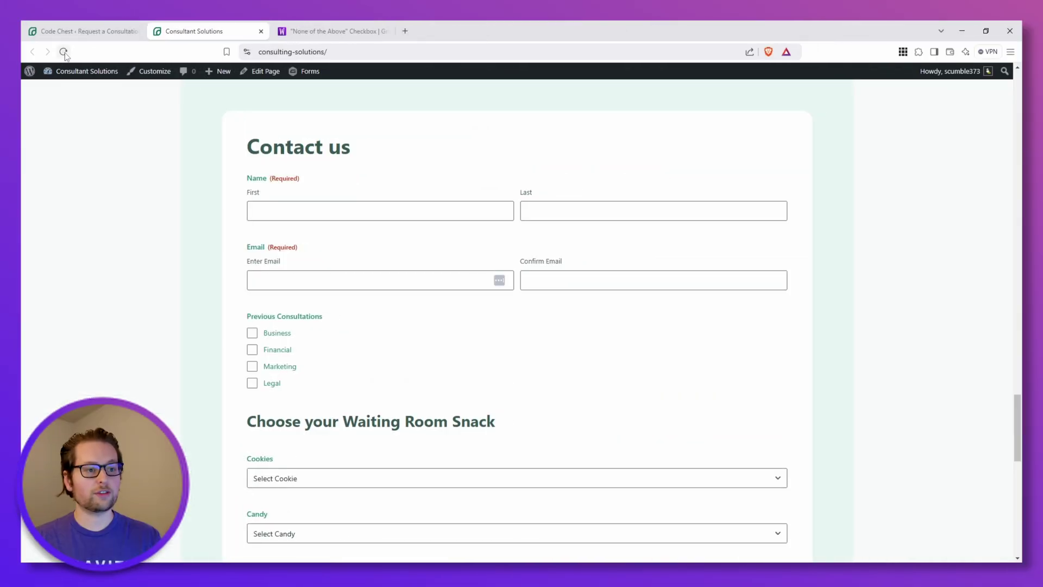
# Reload the Contact us page and tick None of the Above to confirm the other options grey out.
pyautogui.click(64, 52)
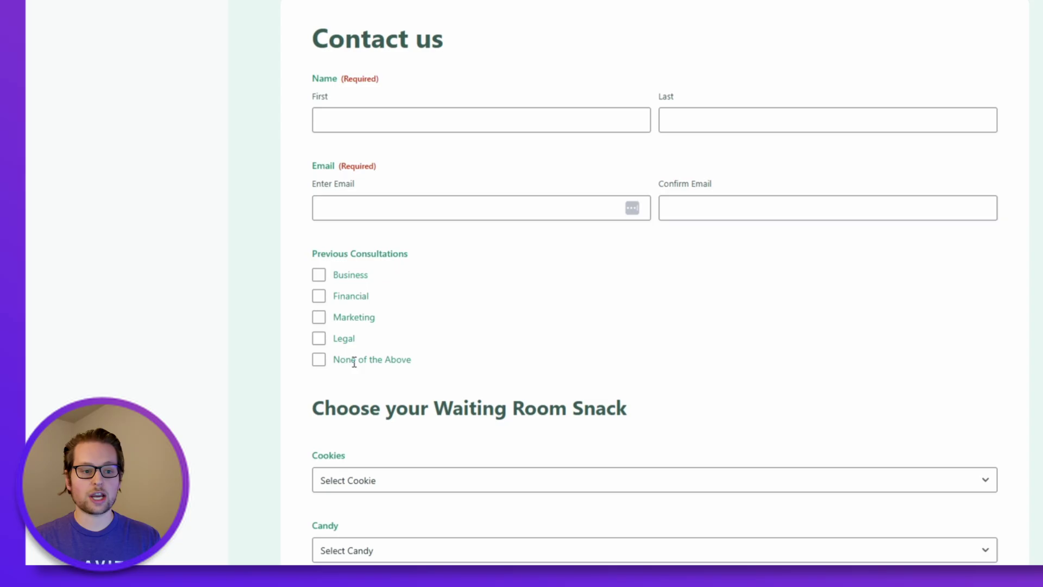
pyautogui.click(319, 361)
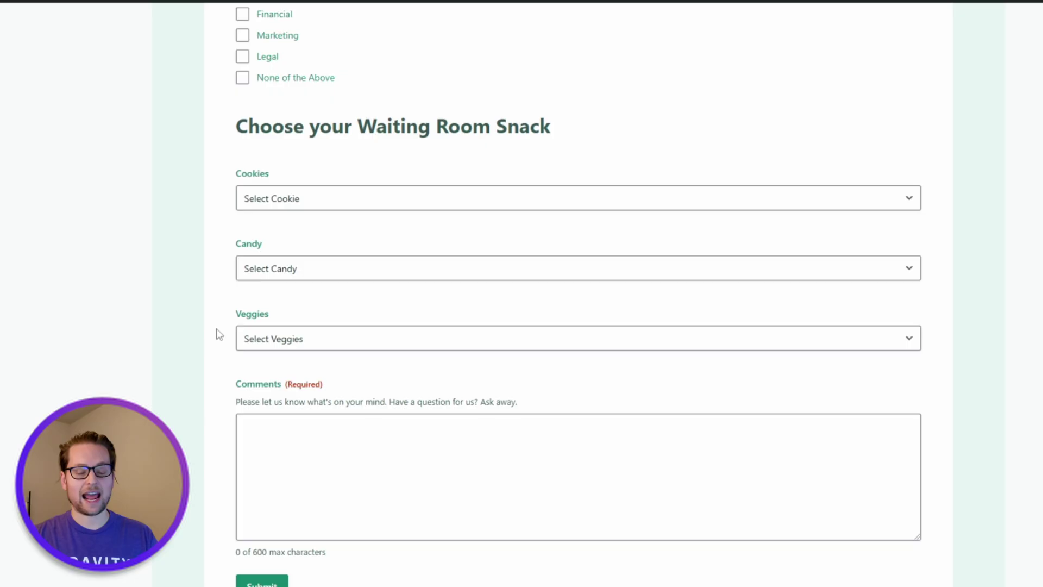
# Choose Chocolate Chip for Cookies, M&Ms for Candy and Celery Sticks for Veggies.
pyautogui.click(264, 204)
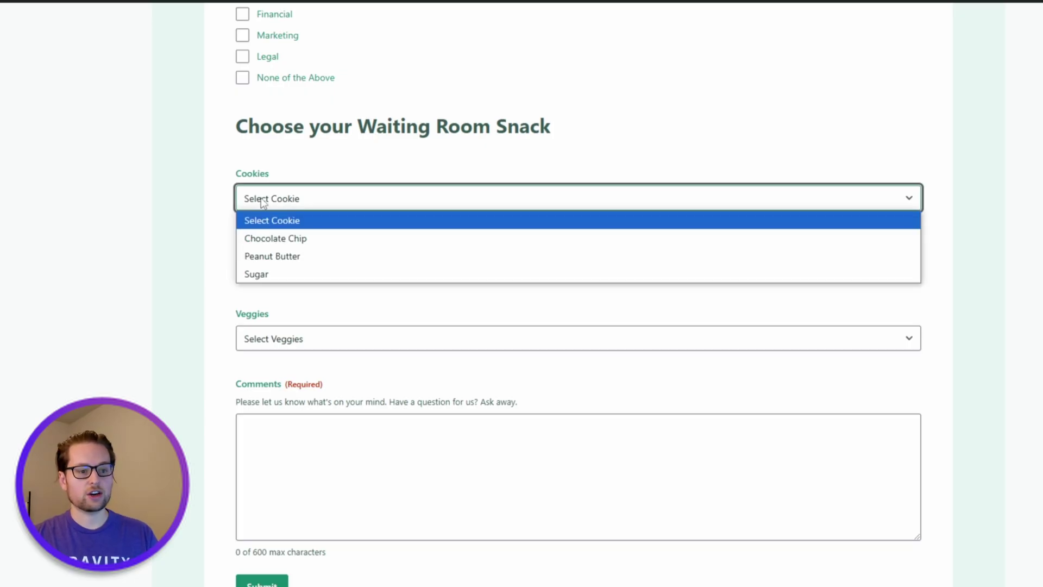
pyautogui.click(281, 244)
pyautogui.click(284, 268)
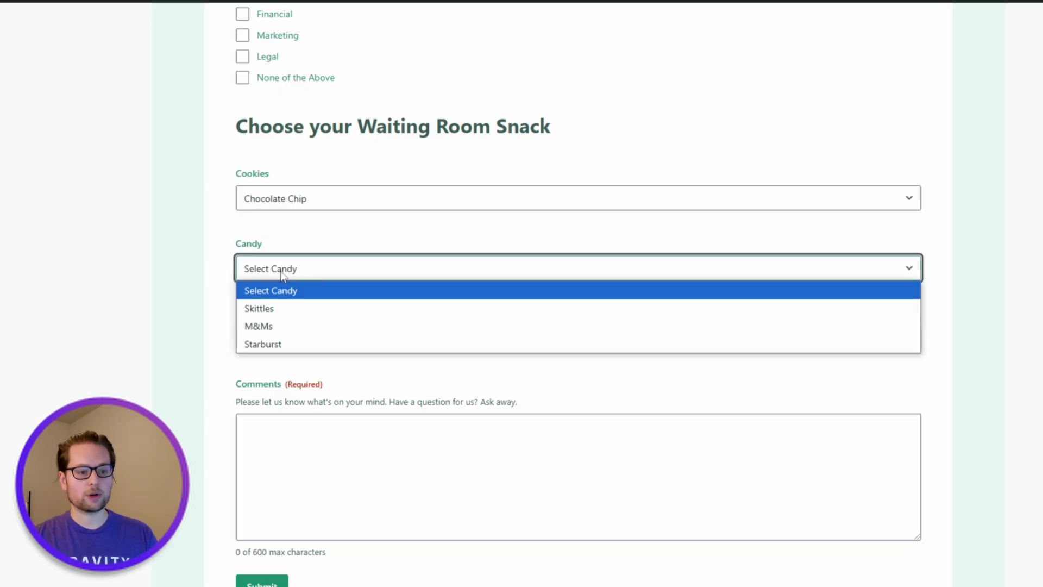
pyautogui.click(278, 326)
pyautogui.click(275, 338)
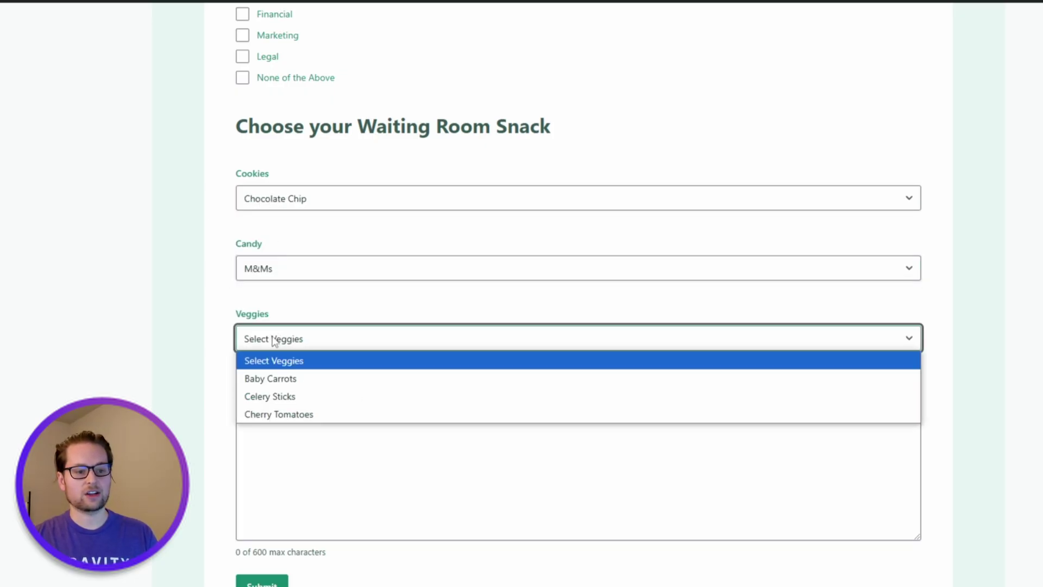
pyautogui.click(280, 395)
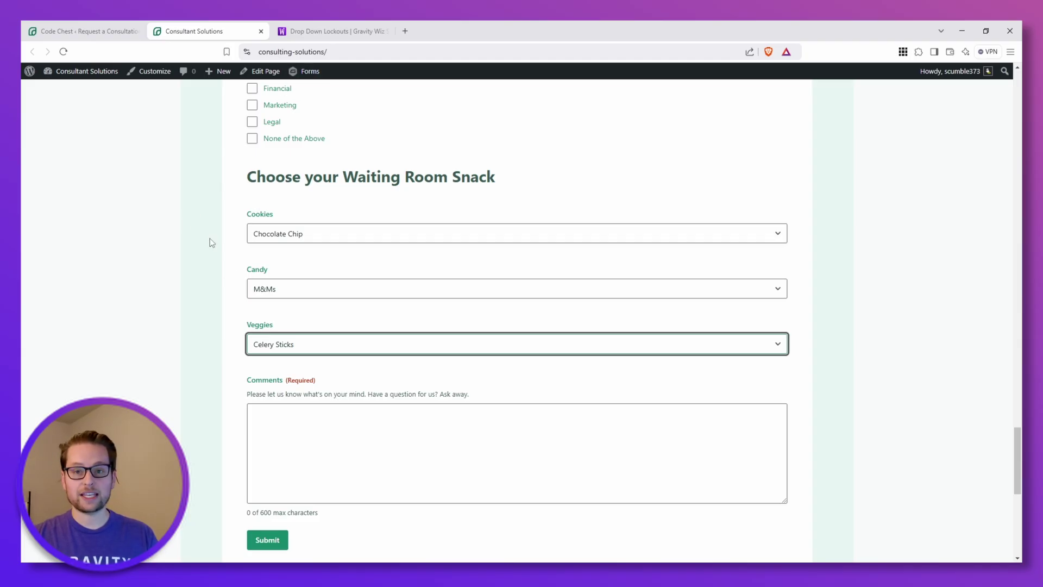
# Copy the Drop Down Lockouts snippet code from the Gravity Wiz page.
pyautogui.click(332, 31)
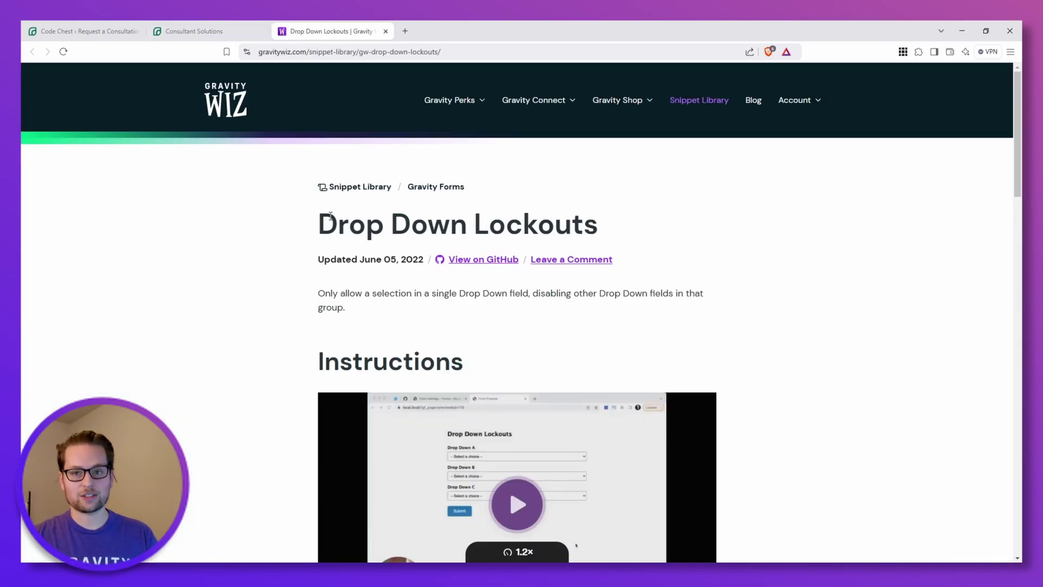
pyautogui.scroll(-4, 272, 340)
pyautogui.scroll(-5, 272, 342)
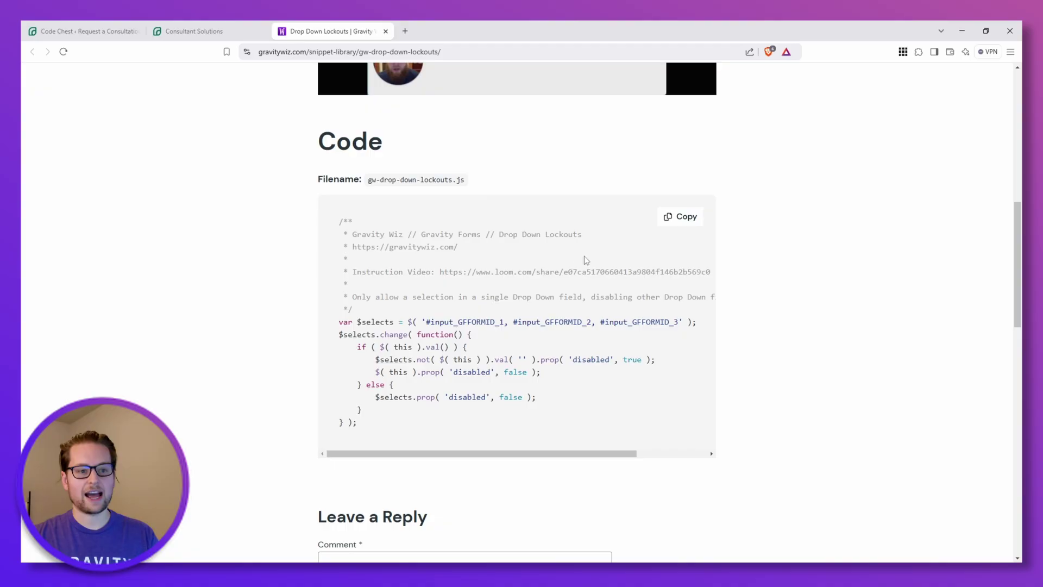
pyautogui.click(681, 223)
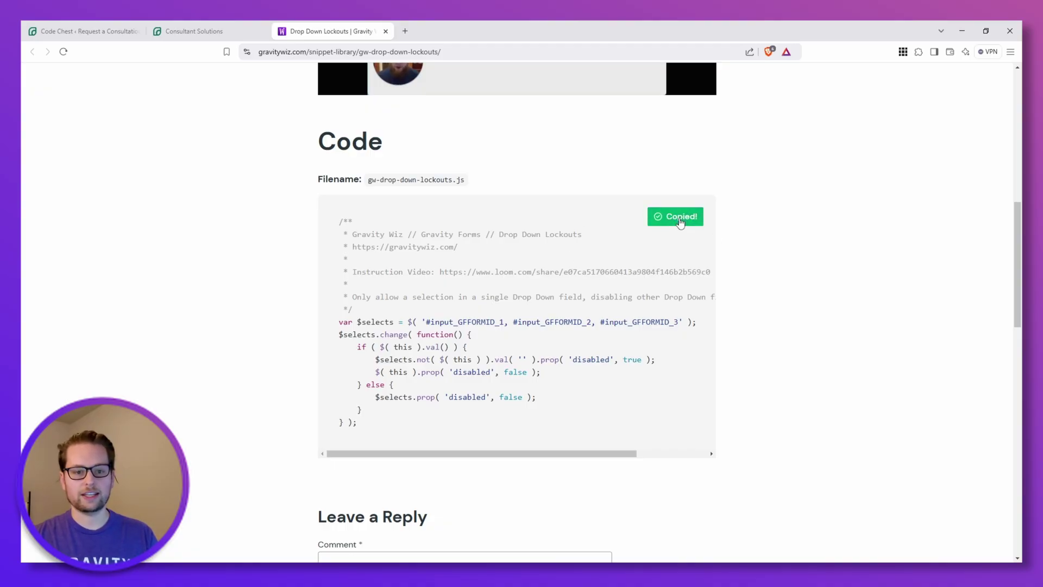
# Append the Drop Down Lockouts snippet below the None of the Above code in the Code Chest JavaScript.
pyautogui.click(87, 33)
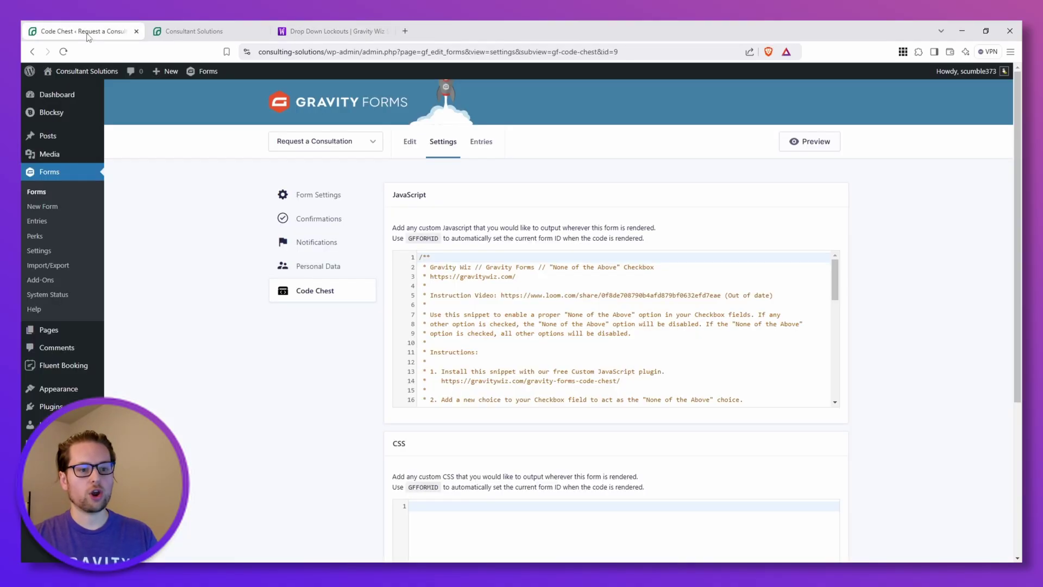
pyautogui.scroll(-7, 475, 326)
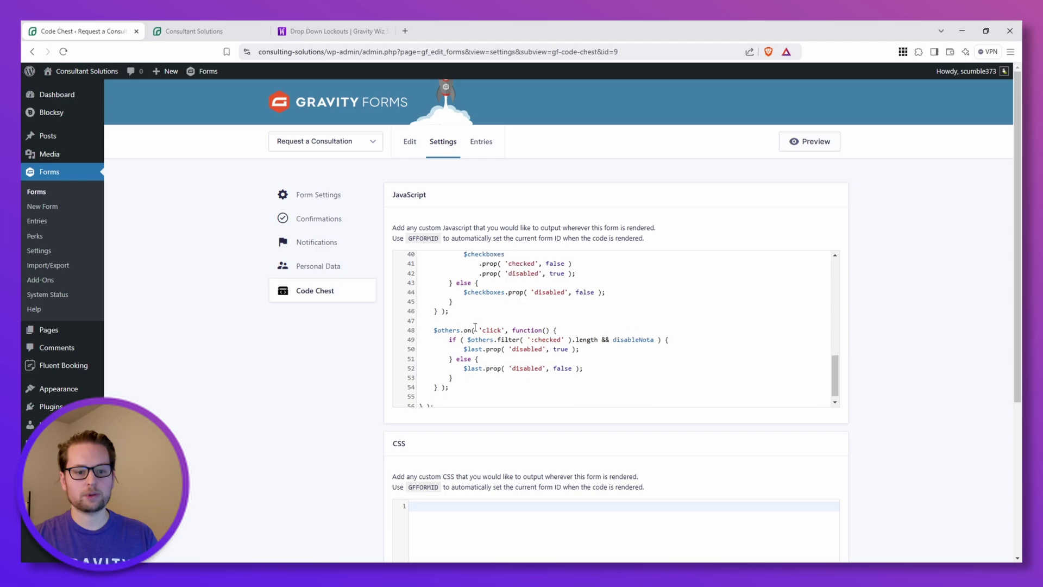
pyautogui.click(450, 399)
pyautogui.press('Return')
pyautogui.press('Return')
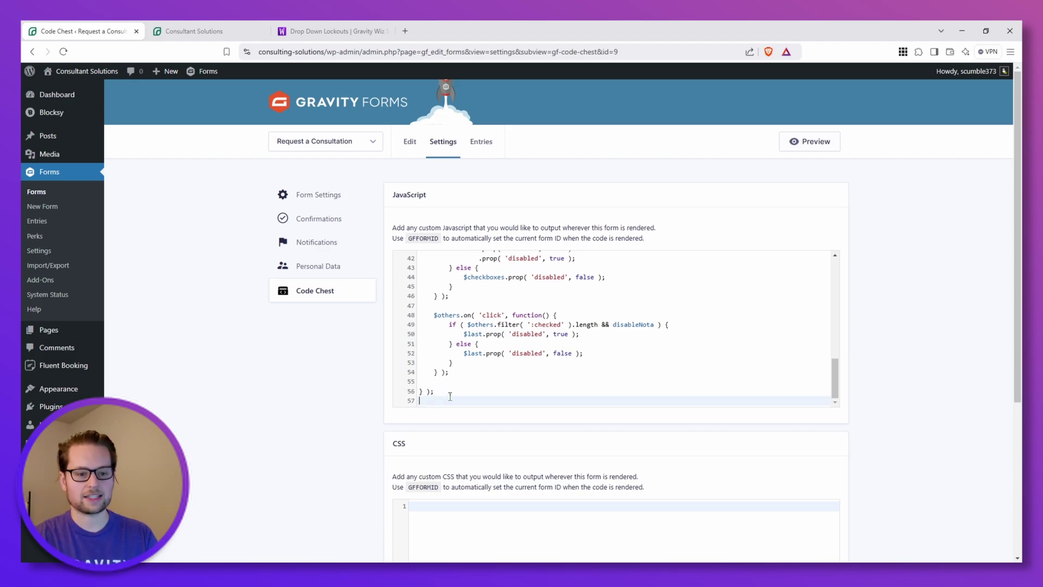
pyautogui.hotkey('ctrl', 'v')
pyautogui.click(488, 374)
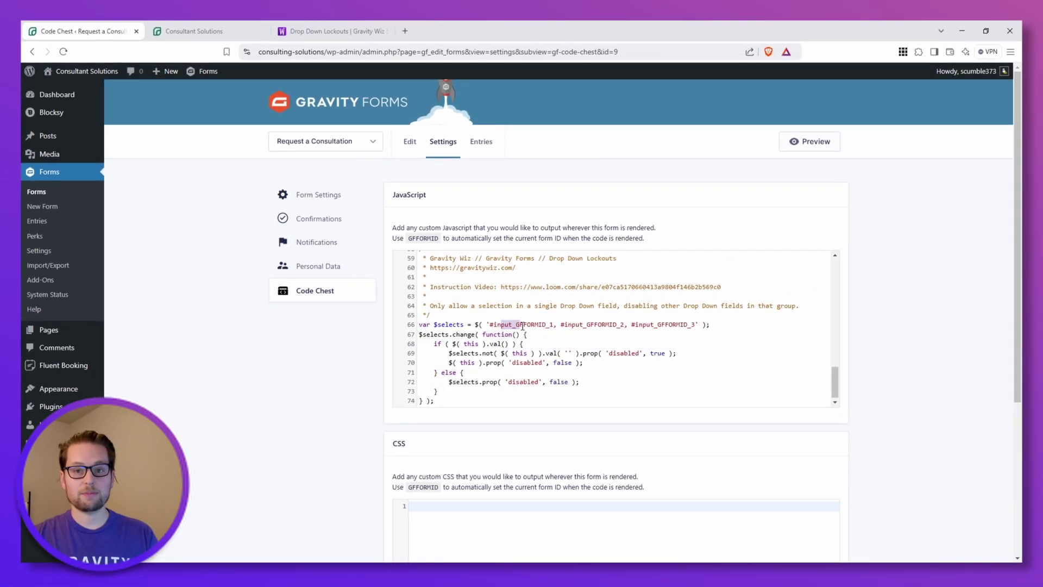
pyautogui.moveTo(523, 326); pyautogui.dragTo(536, 325)
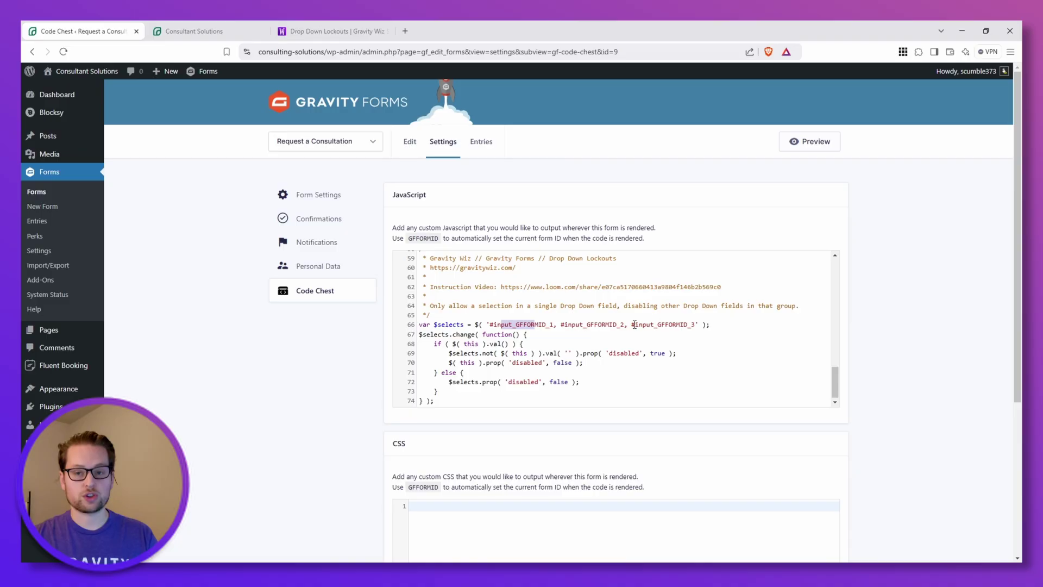
pyautogui.click(535, 324)
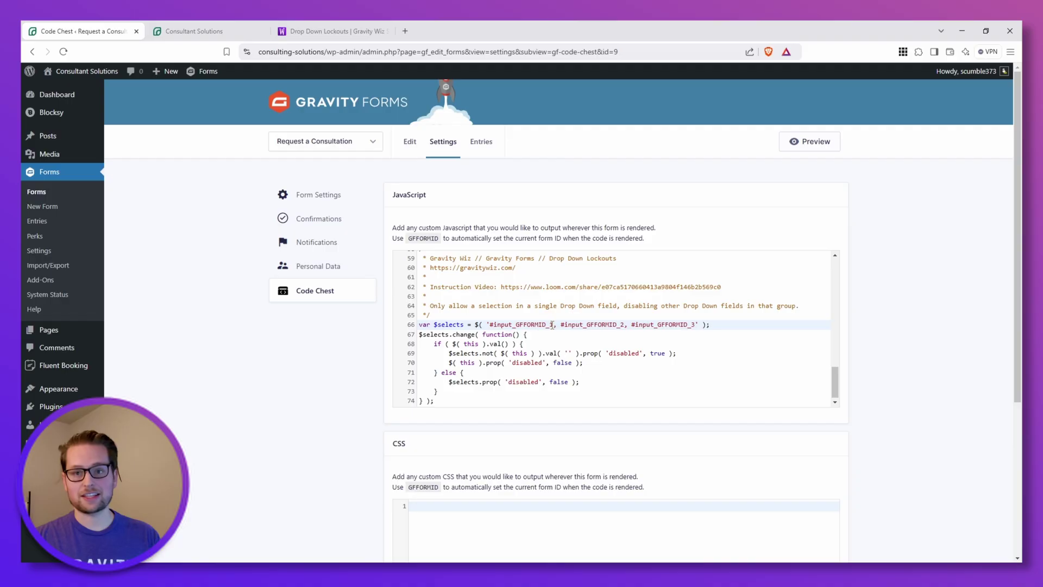
# Look up the Cookies, Candy and Veggies field IDs (4, 6, 7) in the form editor, then save the form.
pyautogui.click(565, 342)
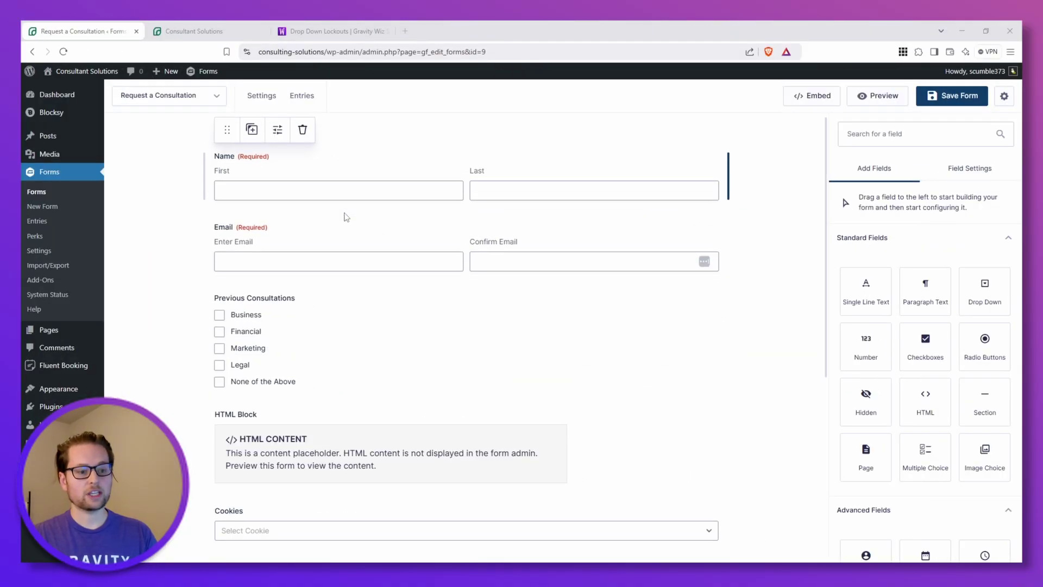
pyautogui.scroll(-4, 344, 249)
pyautogui.click(278, 178)
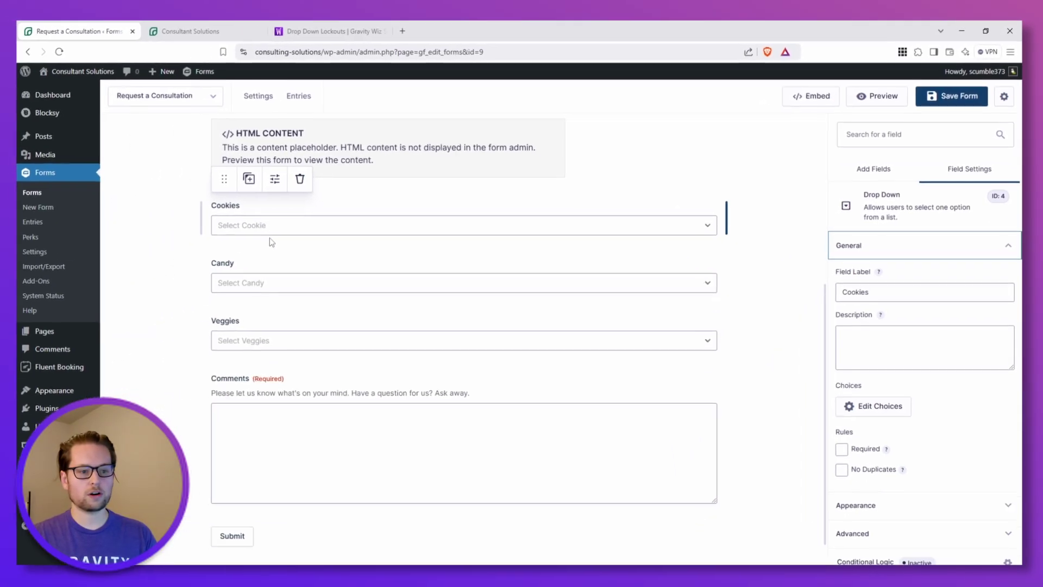
pyautogui.click(274, 237)
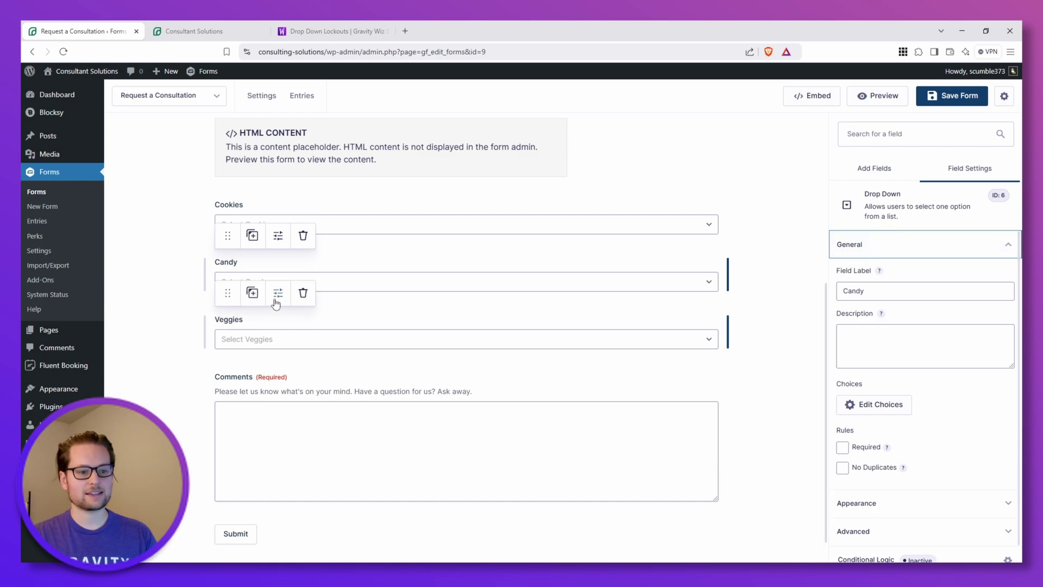
pyautogui.click(275, 299)
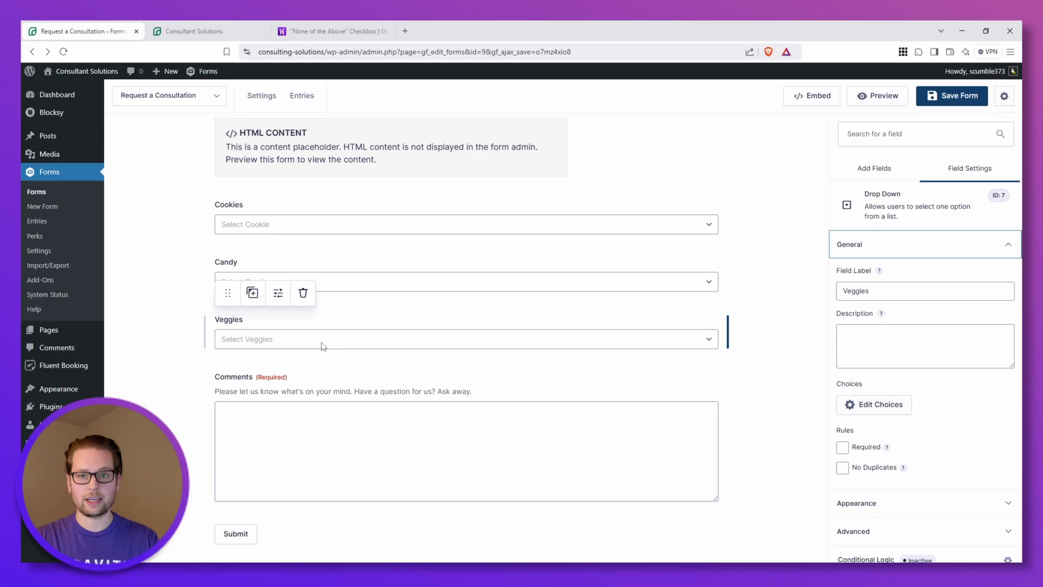
pyautogui.click(875, 502)
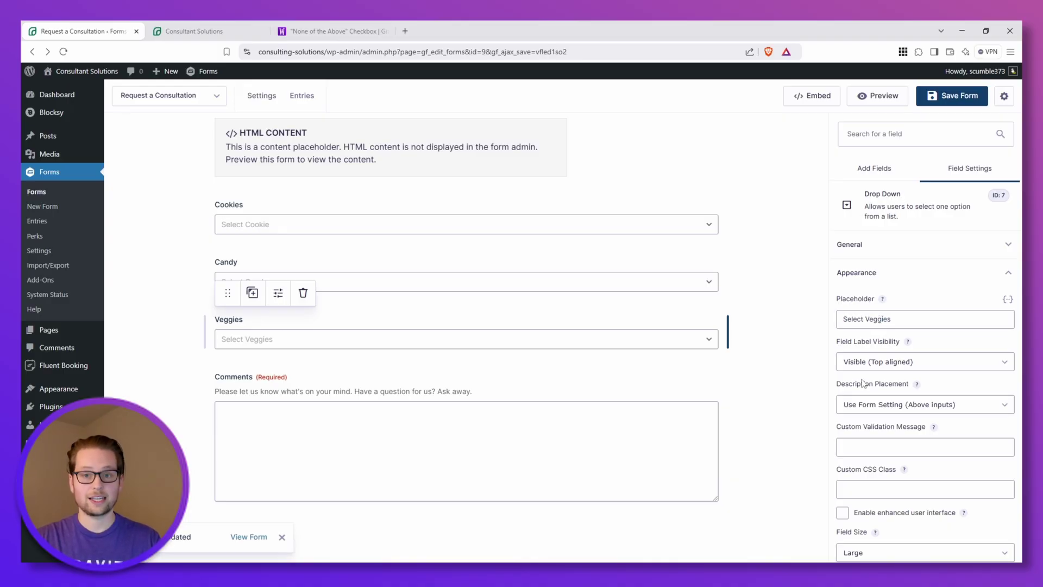
pyautogui.click(939, 98)
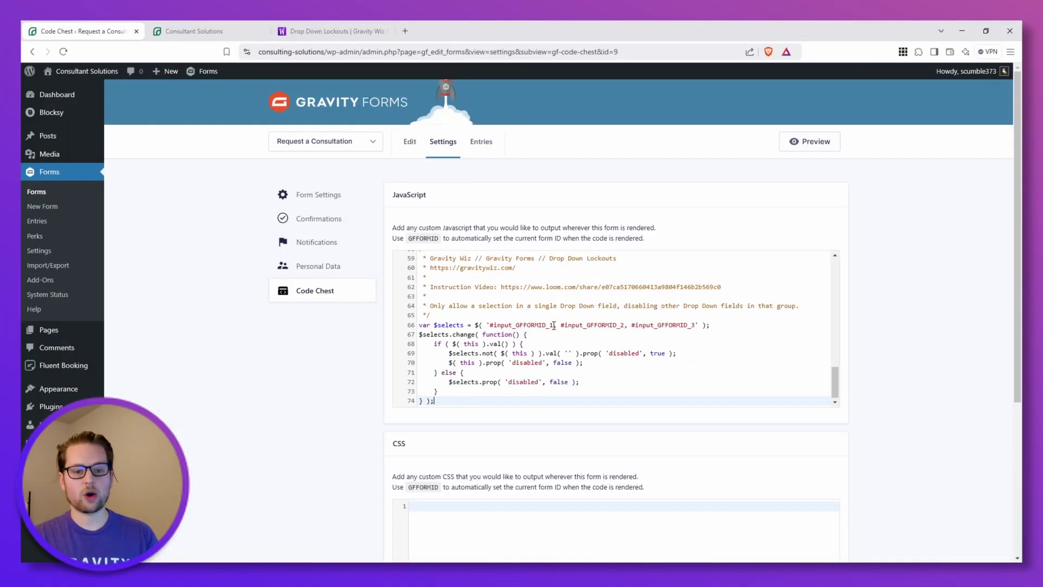
# Replace the three lockout selector field IDs with 4, 6 and 7.
pyautogui.click(553, 325)
pyautogui.press('BackSpace')
pyautogui.write('4')
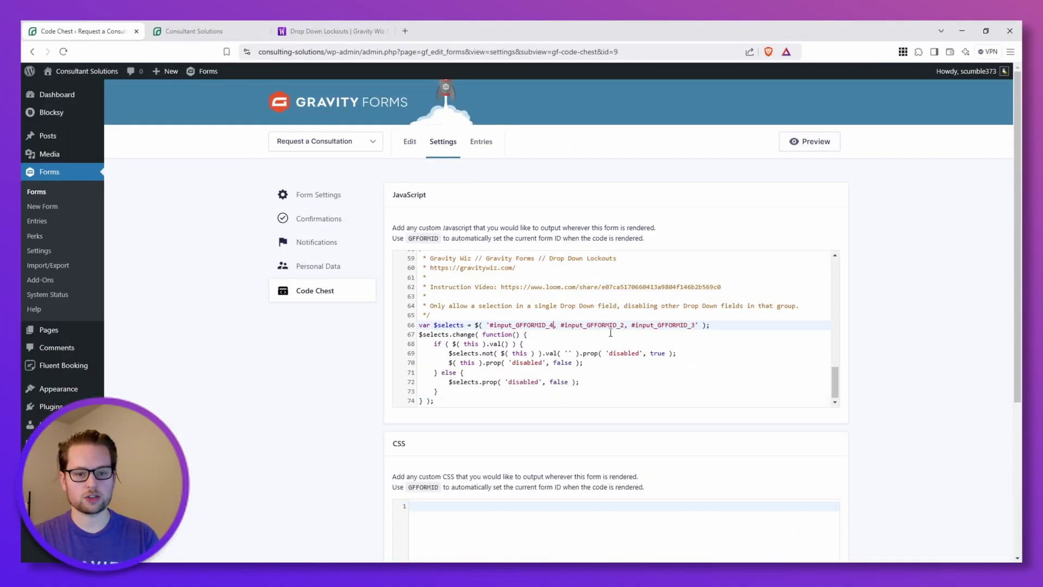
pyautogui.click(625, 325)
pyautogui.press('BackSpace')
pyautogui.write('6')
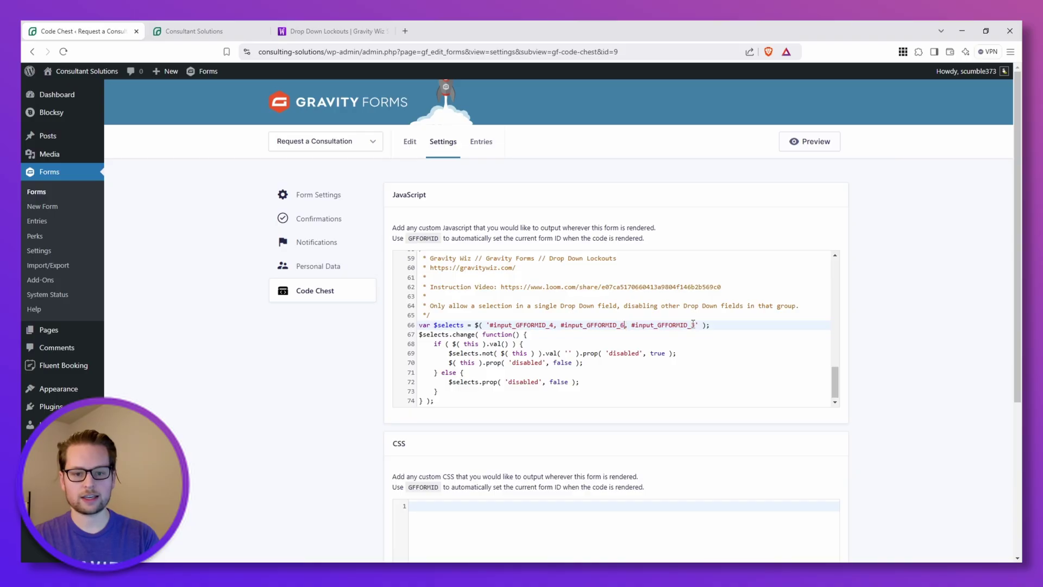
pyautogui.click(696, 325)
pyautogui.press('BackSpace')
pyautogui.write('7')
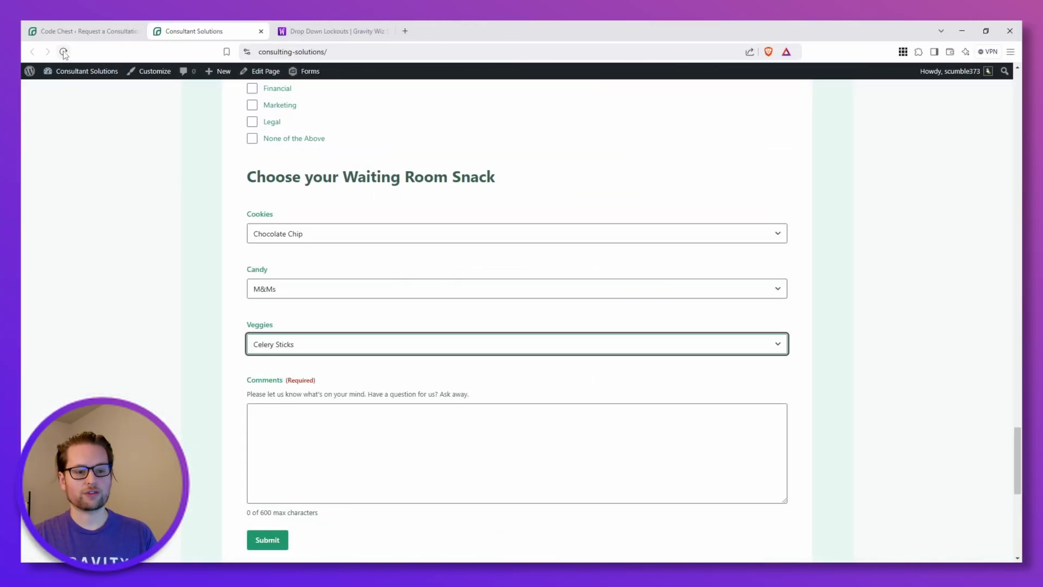
# Reload the site and choose Chocolate Chip for Cookies to test the lockout.
pyautogui.click(63, 53)
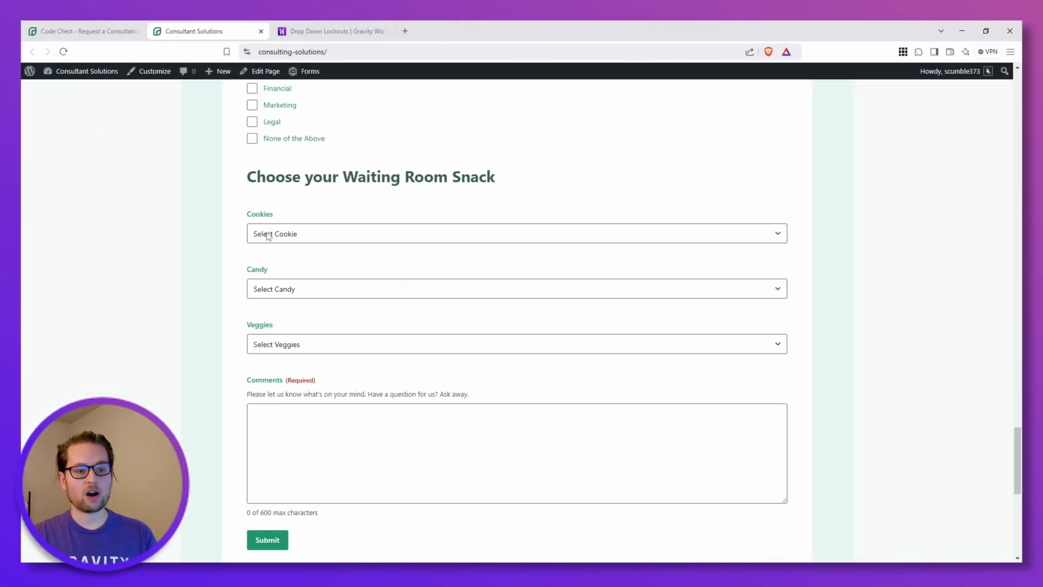
pyautogui.click(276, 235)
pyautogui.click(289, 266)
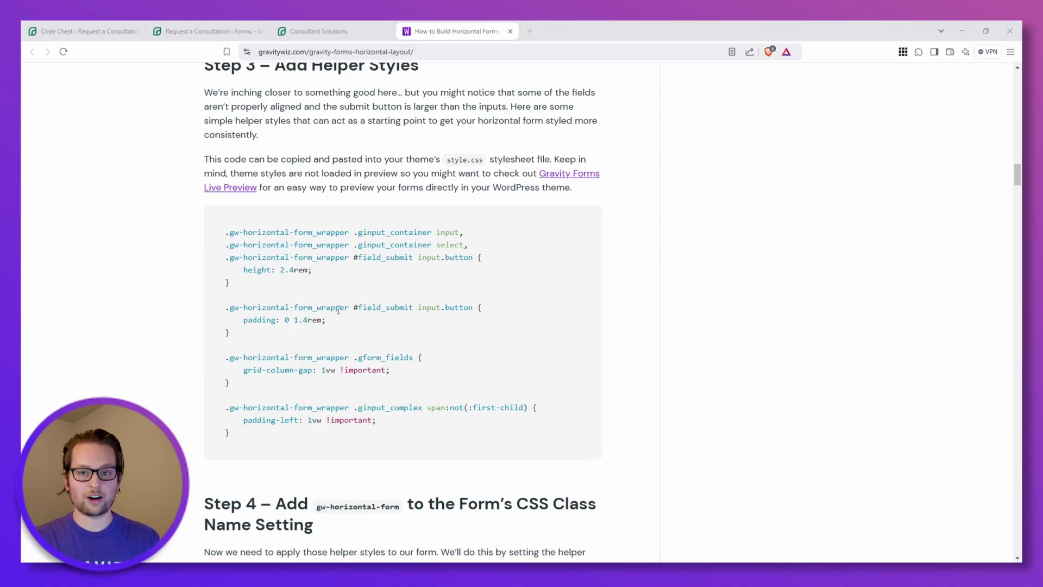
# Copy the whole Step 3 helper styles CSS block from the horizontal forms article.
pyautogui.moveTo(233, 436); pyautogui.dragTo(219, 237)
pyautogui.rightClick(257, 244)
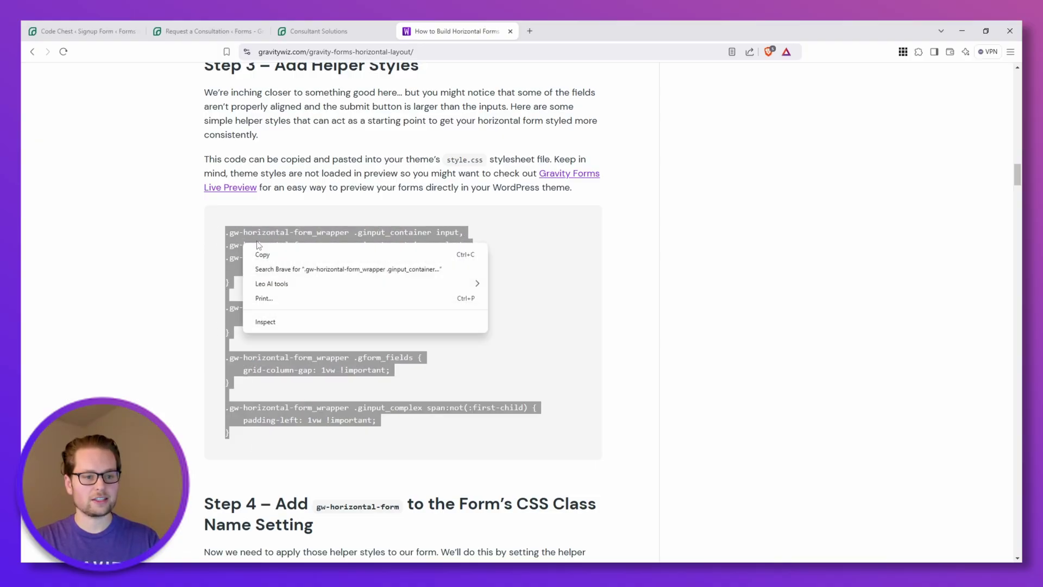
pyautogui.click(265, 254)
# Paste the horizontal-form helper styles and the extra flex layout rules into the Signup Form's Code Chest CSS box.
pyautogui.click(111, 34)
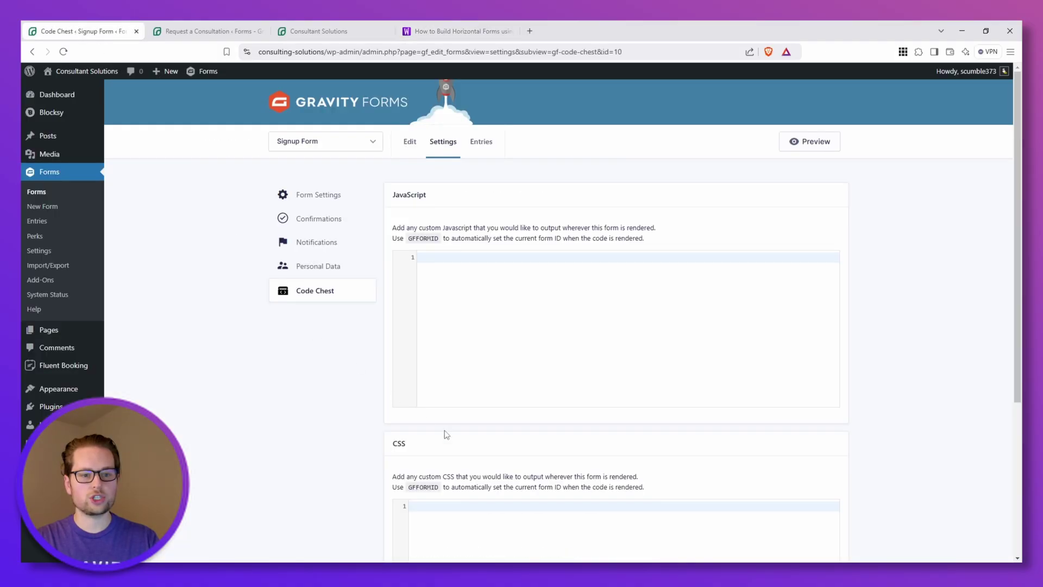
pyautogui.scroll(-1, 467, 408)
pyautogui.scroll(-3, 465, 398)
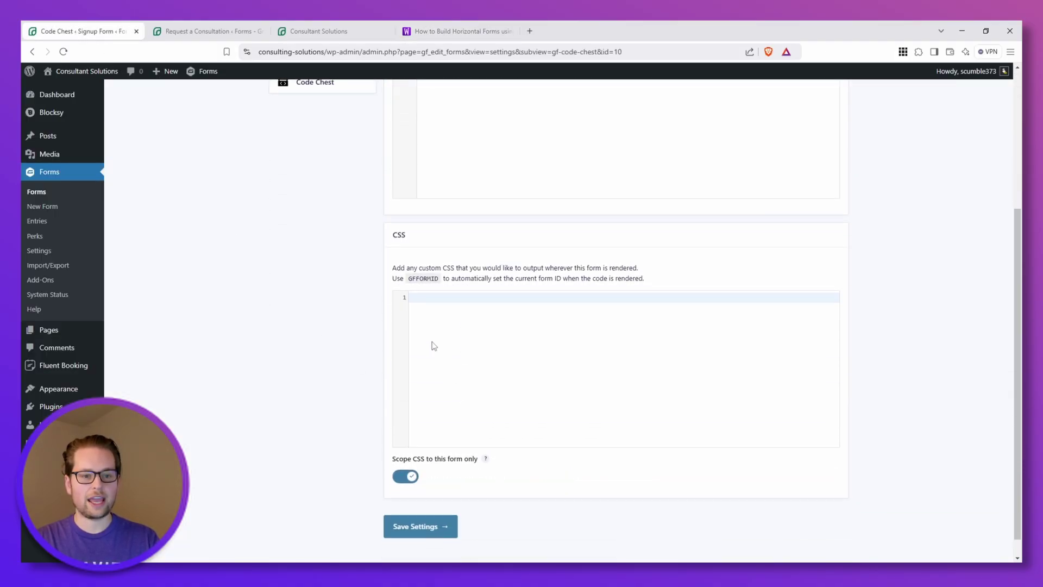
pyautogui.click(446, 341)
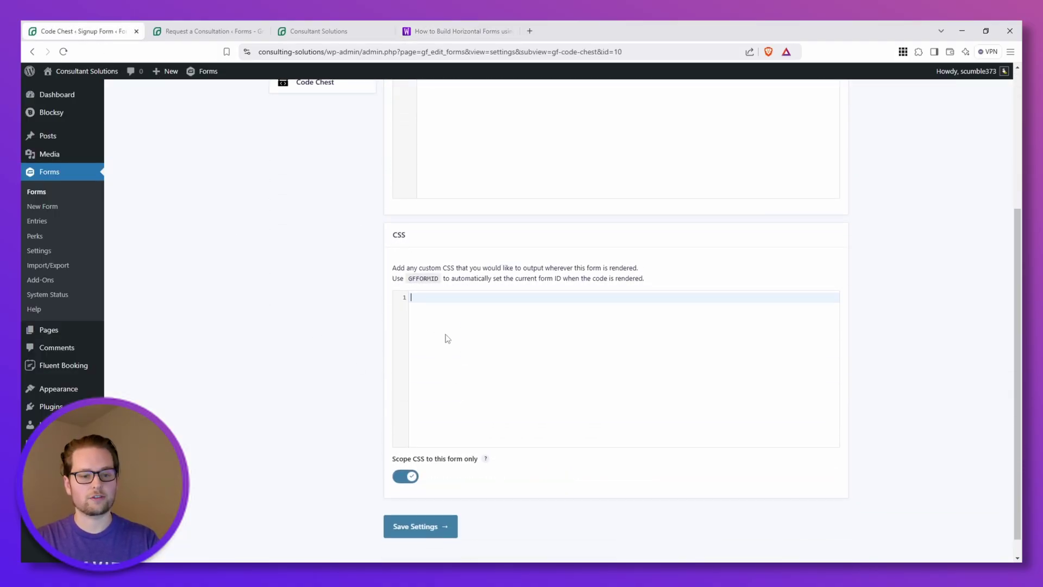
pyautogui.hotkey('ctrl', 'v')
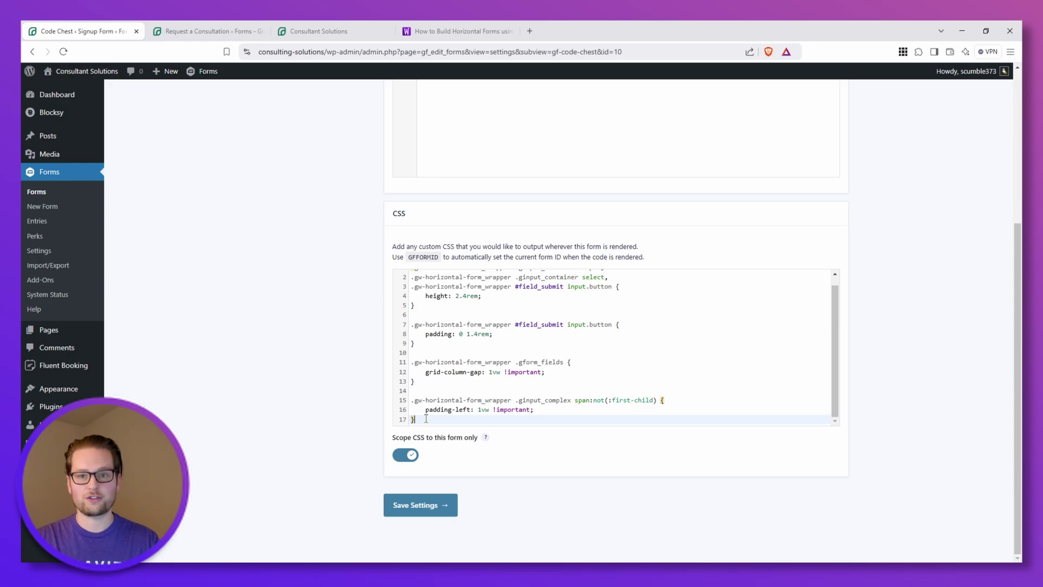
pyautogui.press('Return')
pyautogui.press('Return')
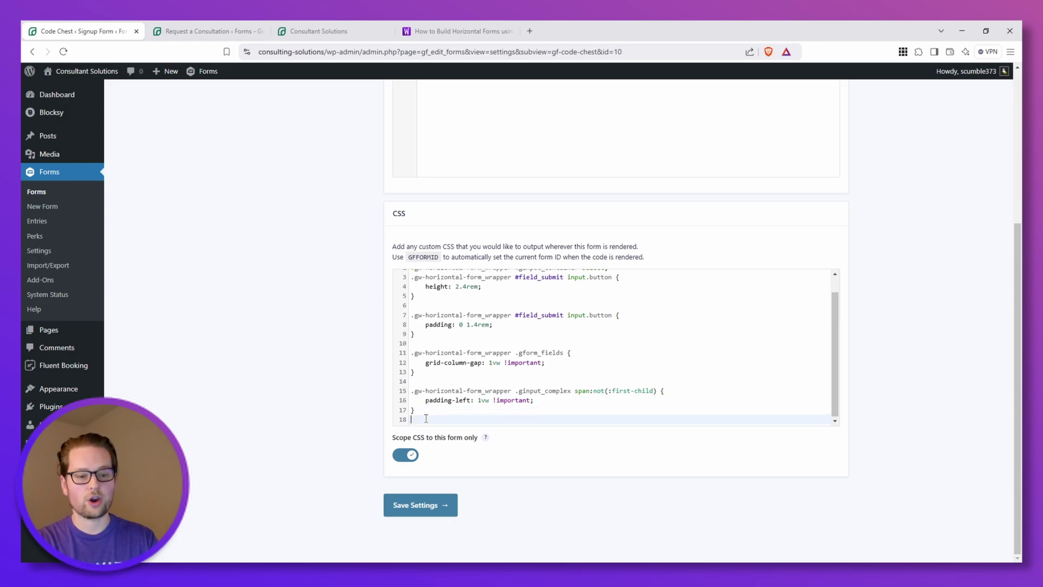
pyautogui.hotkey('ctrl', 'v')
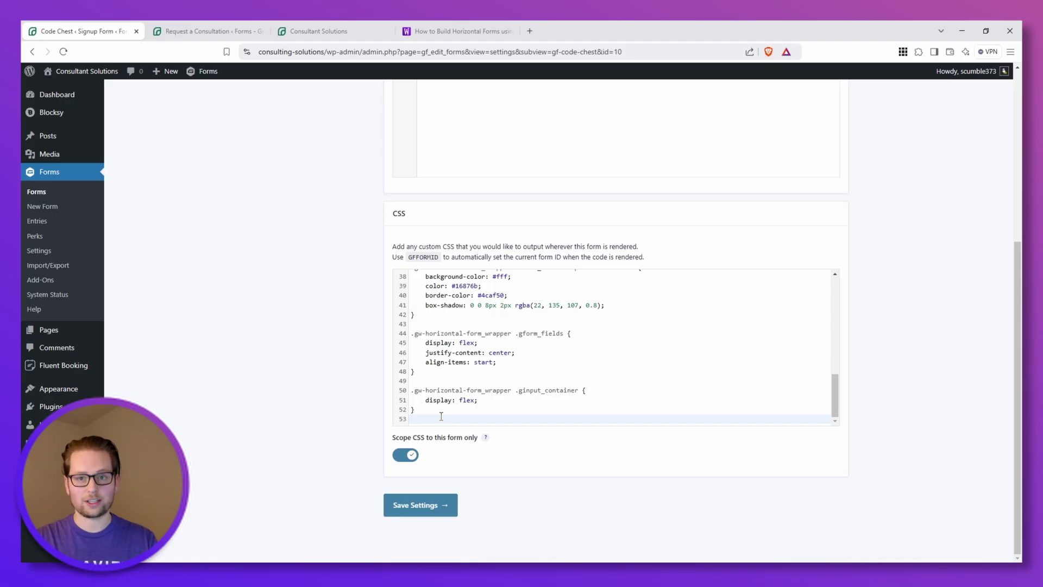
# Copy the gw-horizontal-form_wrapper class name from the Code Chest CSS.
pyautogui.scroll(10, 442, 417)
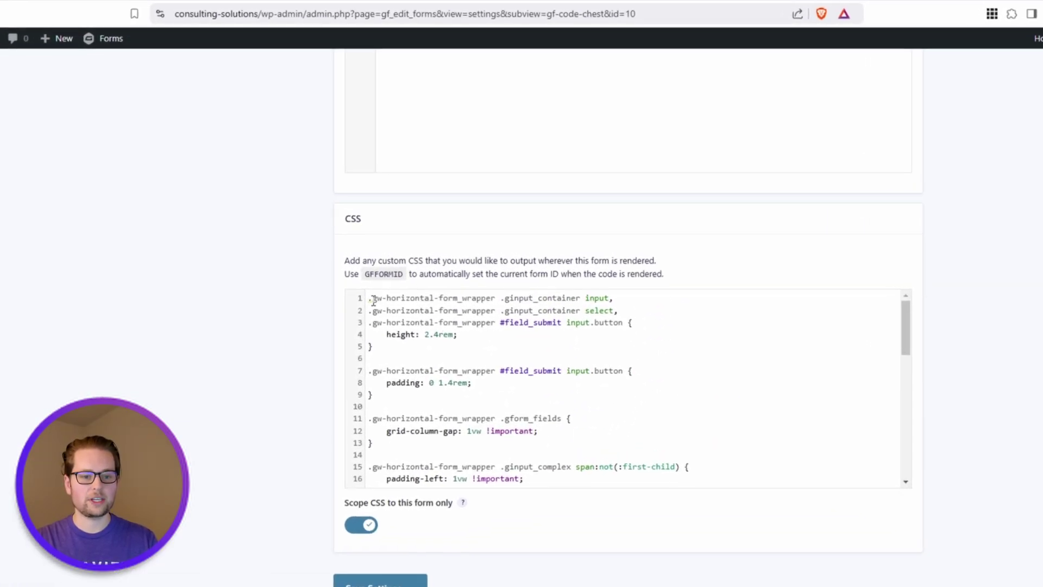
pyautogui.moveTo(373, 301); pyautogui.dragTo(495, 300)
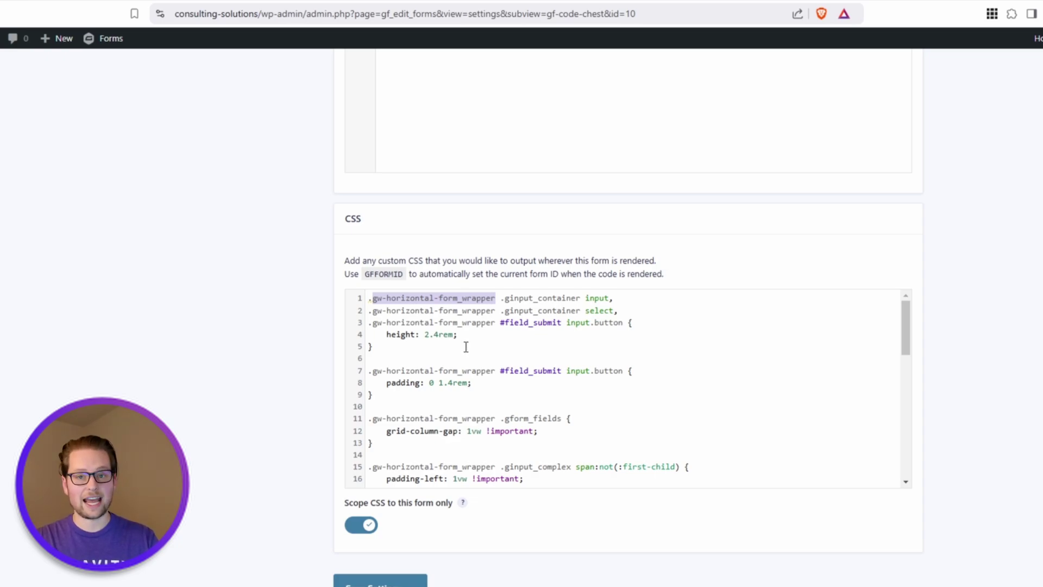
pyautogui.rightClick(447, 298)
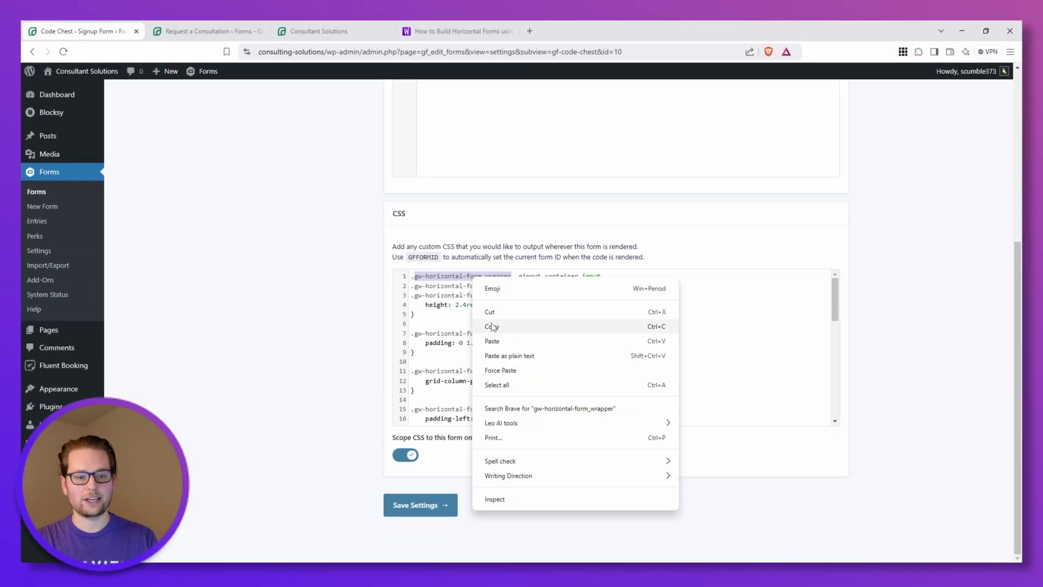
pyautogui.click(472, 357)
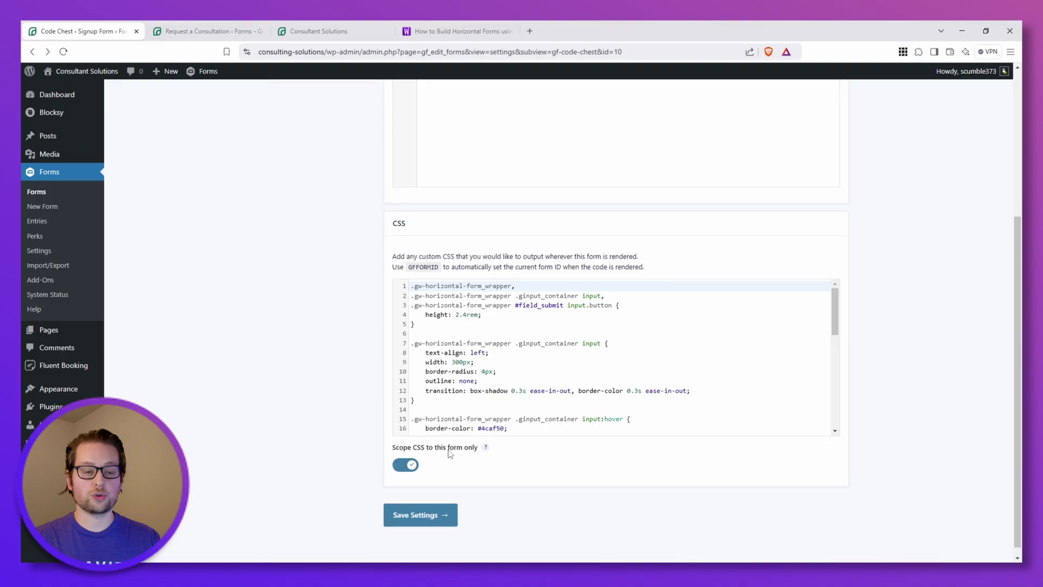
# Enter gw-horizontal-form_wrapper in the Signup Form's CSS Class Name field under Form Settings.
pyautogui.scroll(5, 451, 217)
pyautogui.moveTo(451, 152)
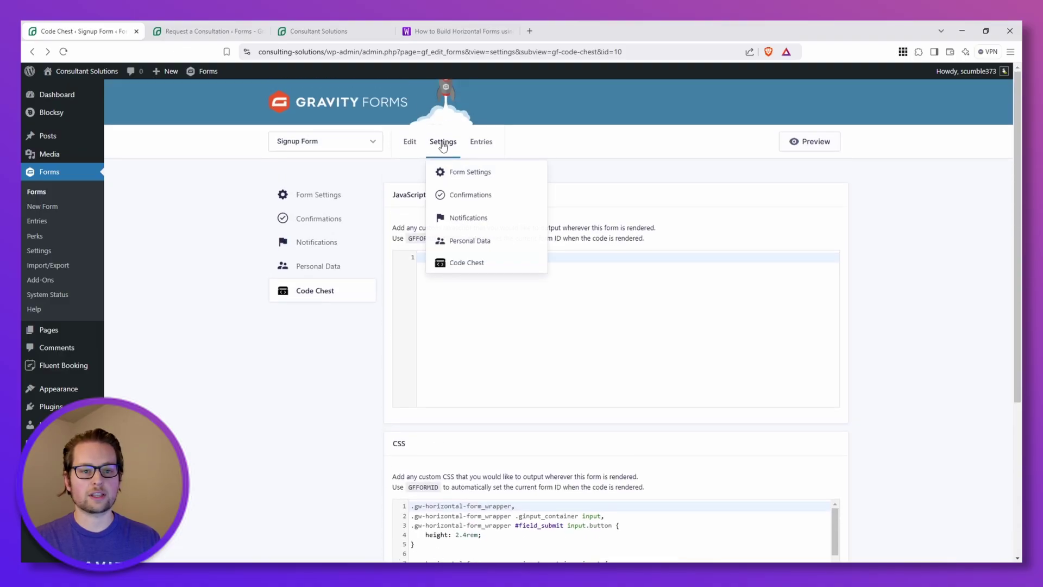
pyautogui.click(462, 176)
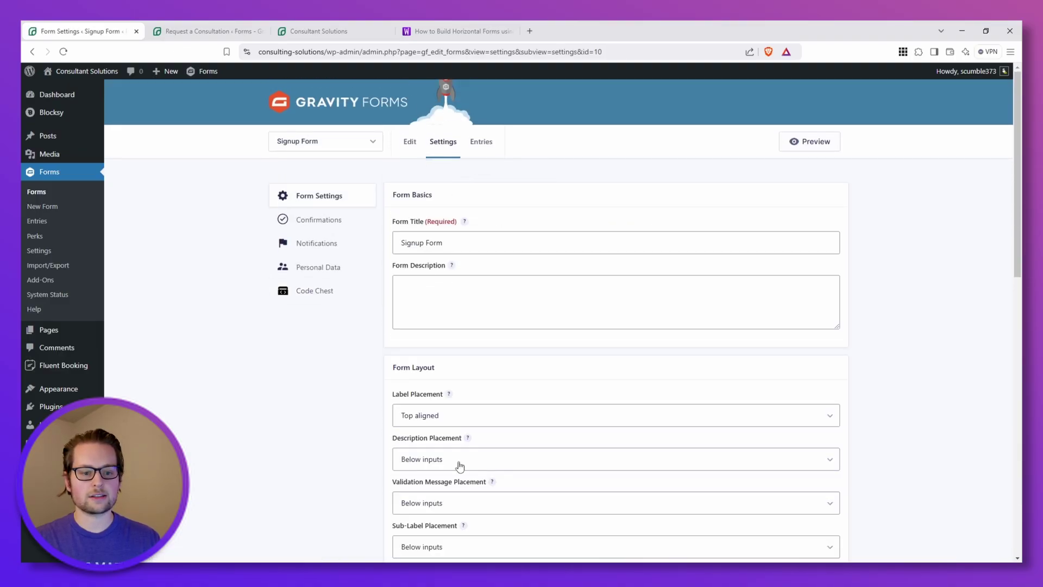
pyautogui.scroll(-5, 459, 464)
pyautogui.scroll(-2, 461, 462)
pyautogui.moveTo(418, 296); pyautogui.dragTo(399, 295)
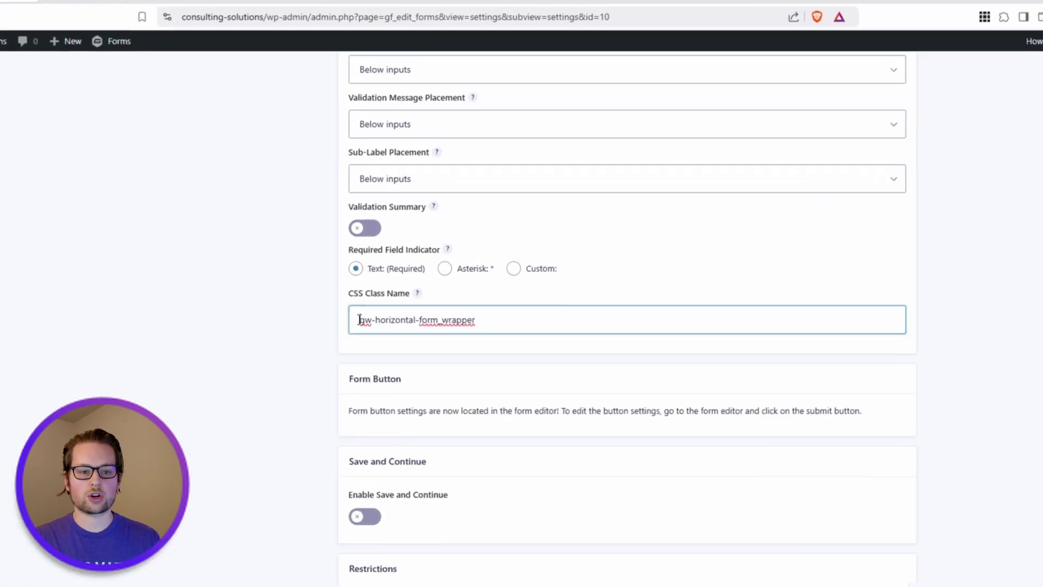
pyautogui.click(365, 328)
pyautogui.moveTo(496, 324); pyautogui.dragTo(352, 326)
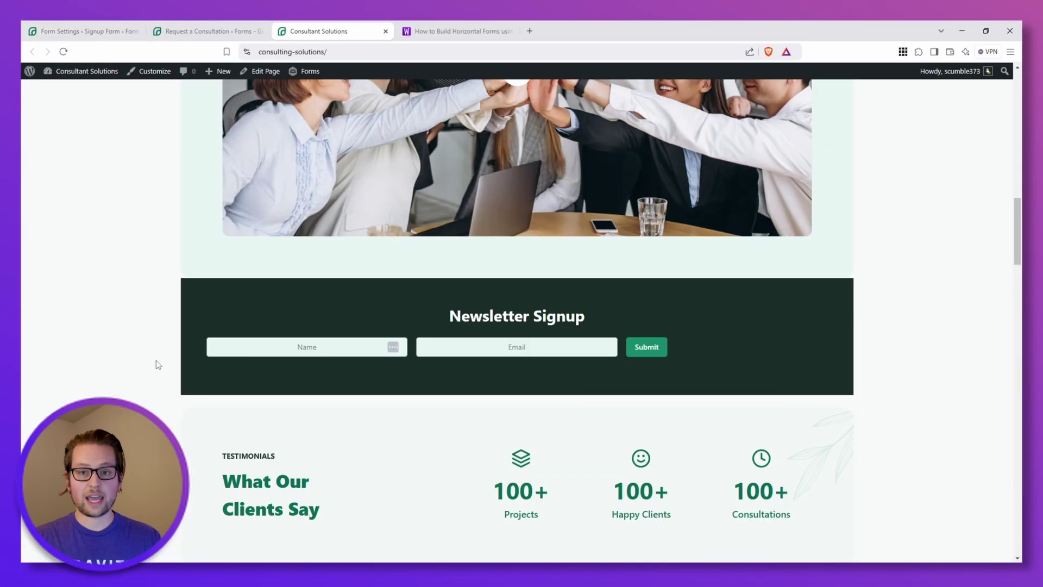
# Reload the site and check the Newsletter Signup's Name, Email and Submit styling in one centred row.
pyautogui.click(63, 52)
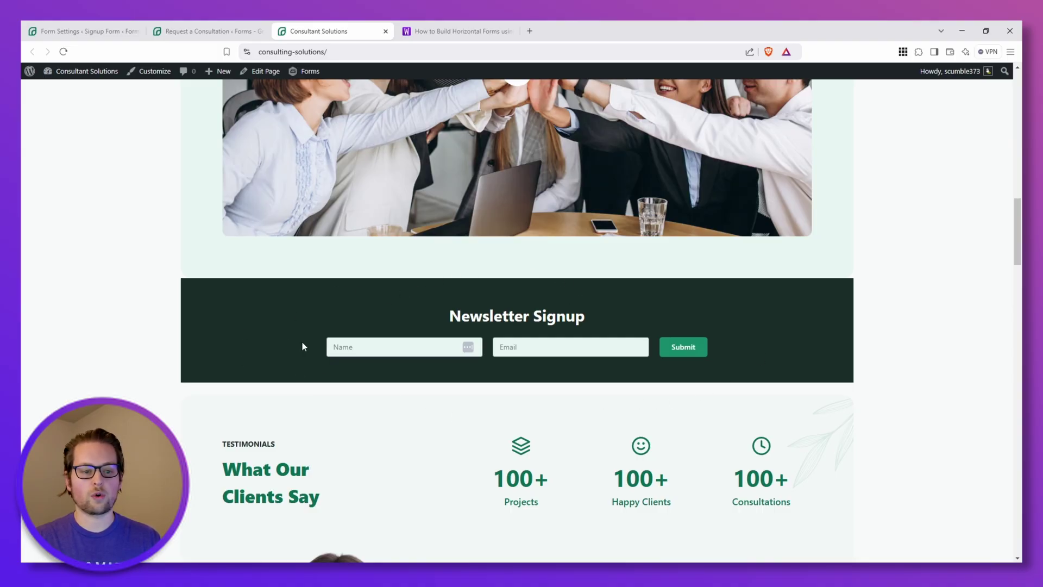
pyautogui.click(355, 347)
pyautogui.click(525, 343)
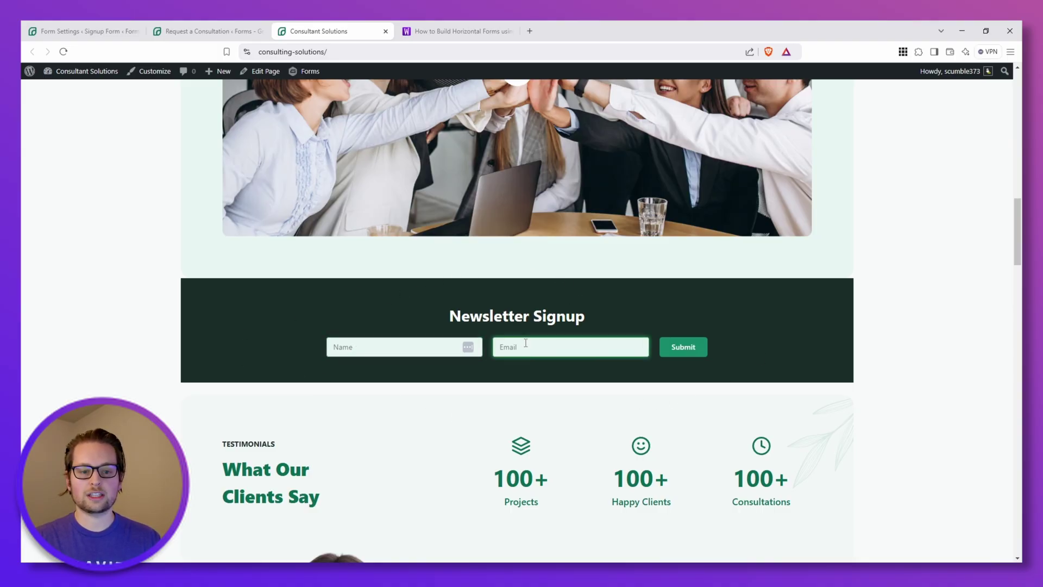
pyautogui.click(394, 353)
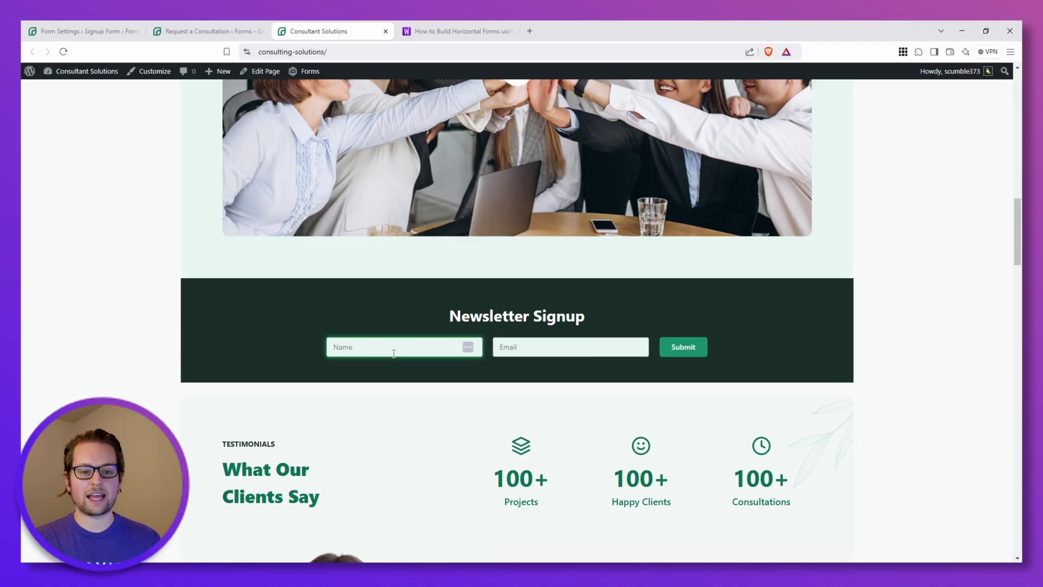
pyautogui.click(580, 347)
pyautogui.click(675, 348)
pyautogui.click(560, 345)
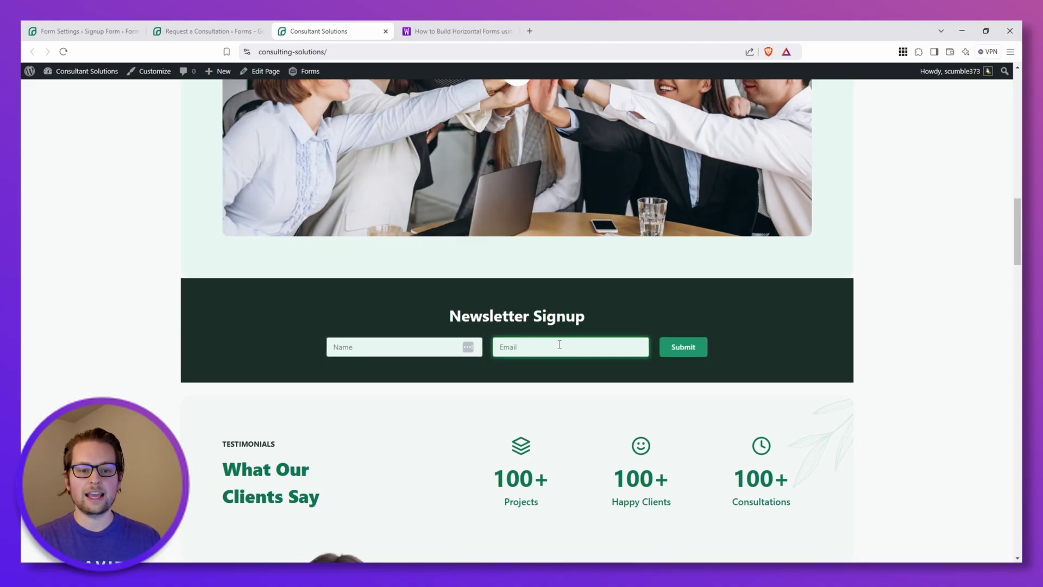